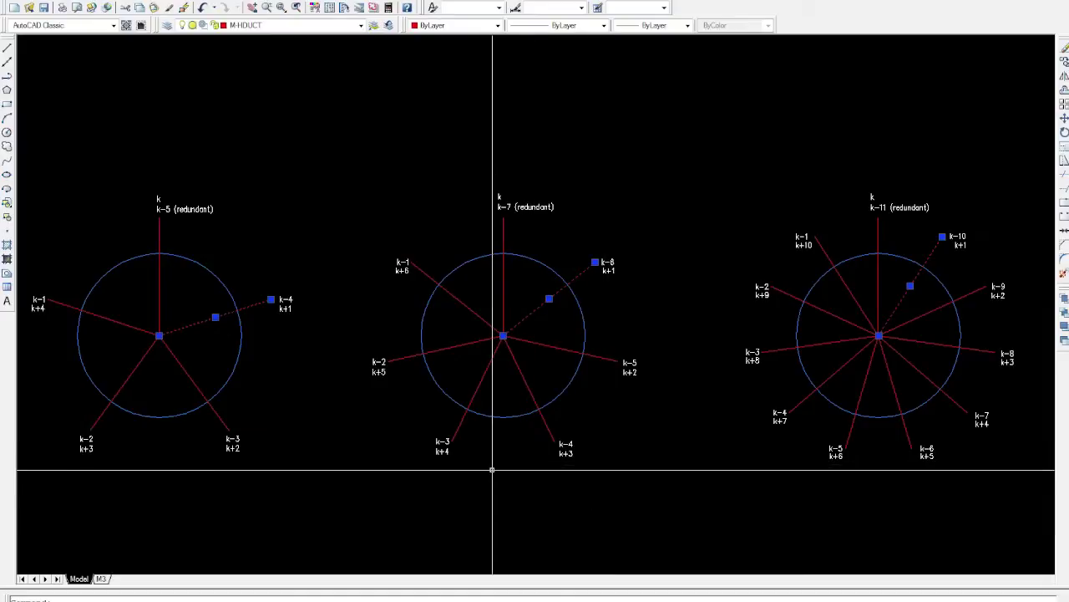
- Clear the line selection, then switch to the Primal Chaos web page and examine its twin prime formulas and circle diagram of multiples
{"action": "key", "text": "Escape"}
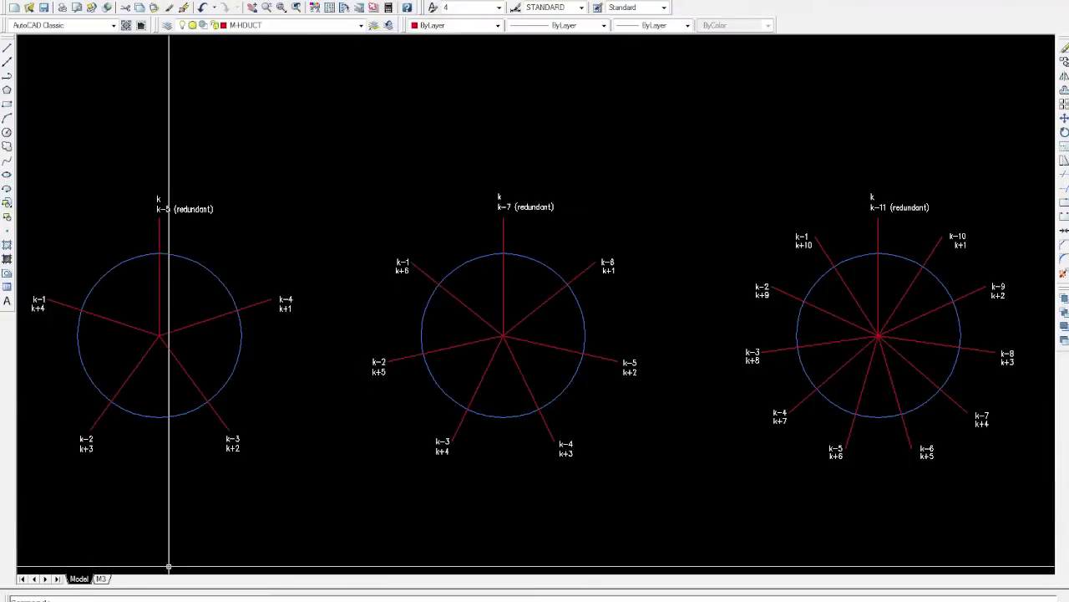
{"action": "key", "text": "alt+Tab"}
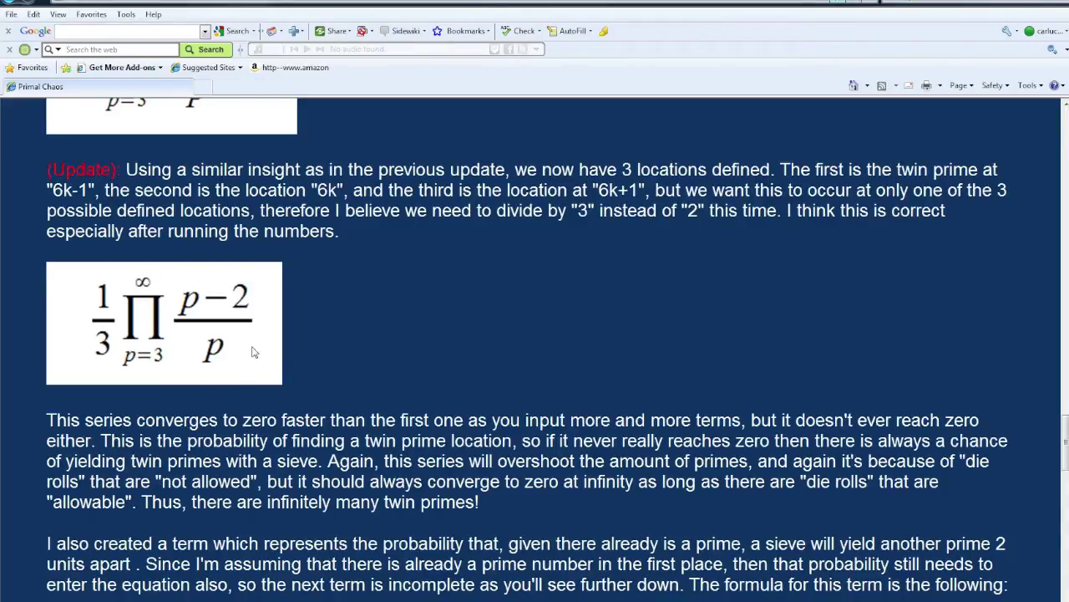
{"action": "scroll", "coordinate": [357, 461], "scroll_direction": "up", "scroll_amount": 7}
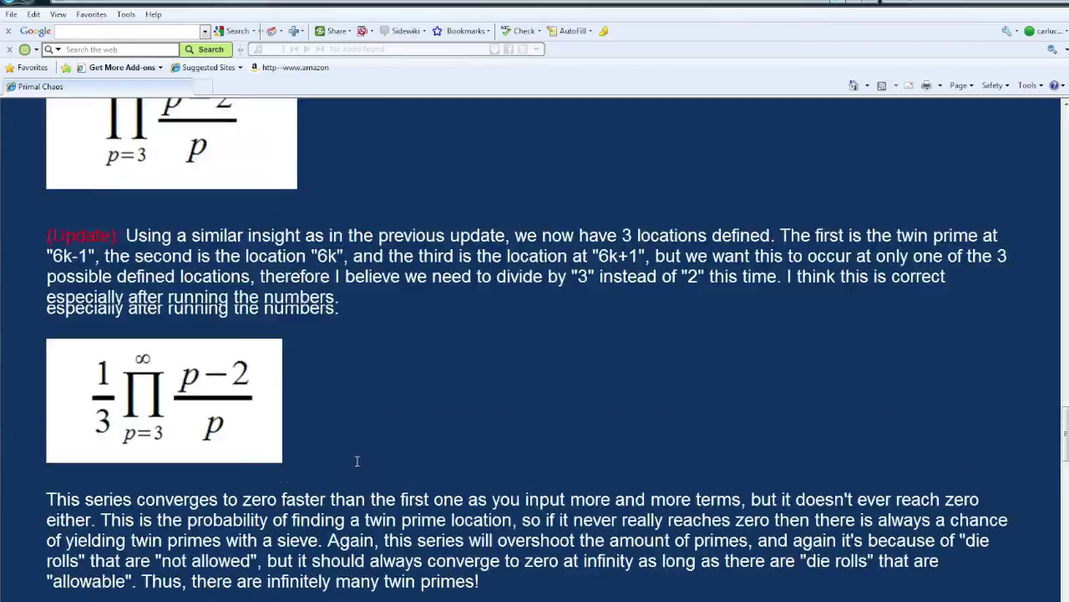
{"action": "scroll", "coordinate": [357, 459], "scroll_direction": "up", "scroll_amount": 2}
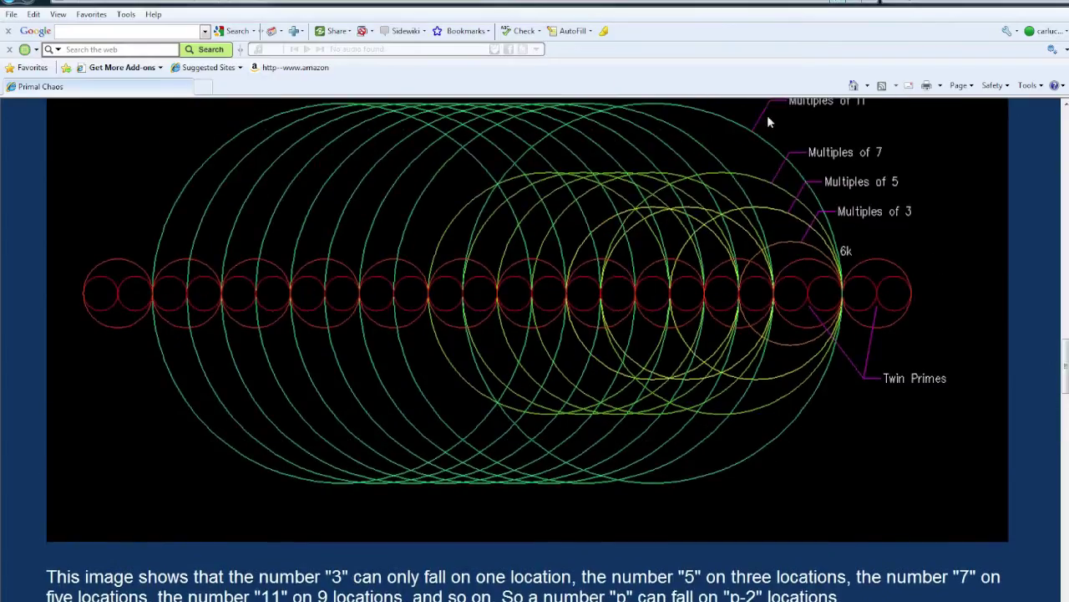
{"action": "scroll", "coordinate": [652, 292], "scroll_direction": "up", "scroll_amount": 1}
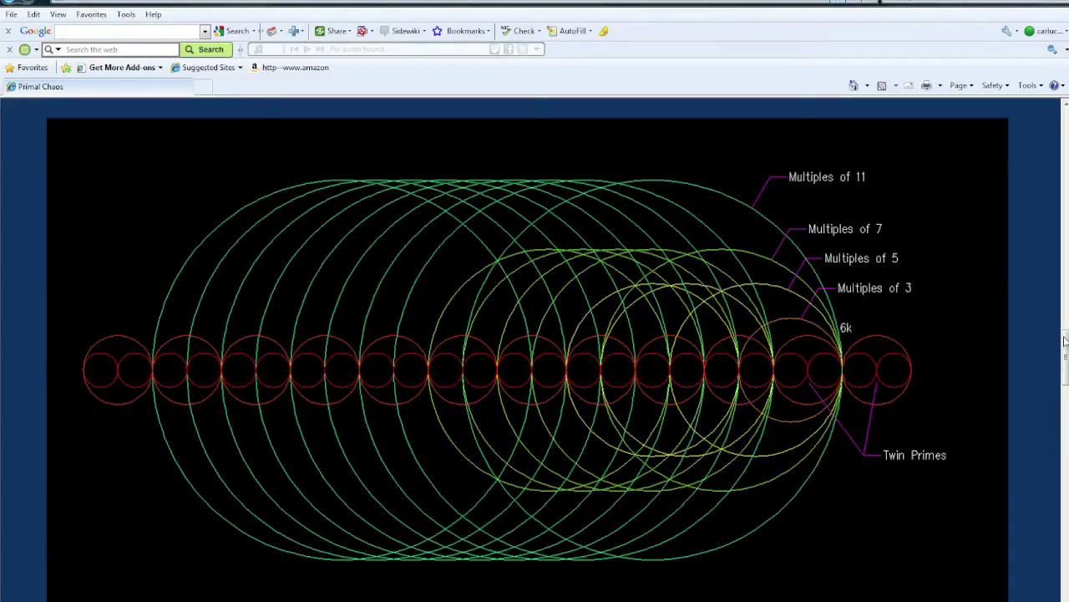
{"action": "left_click_drag", "start_coordinate": [1065, 344], "coordinate": [1066, 429]}
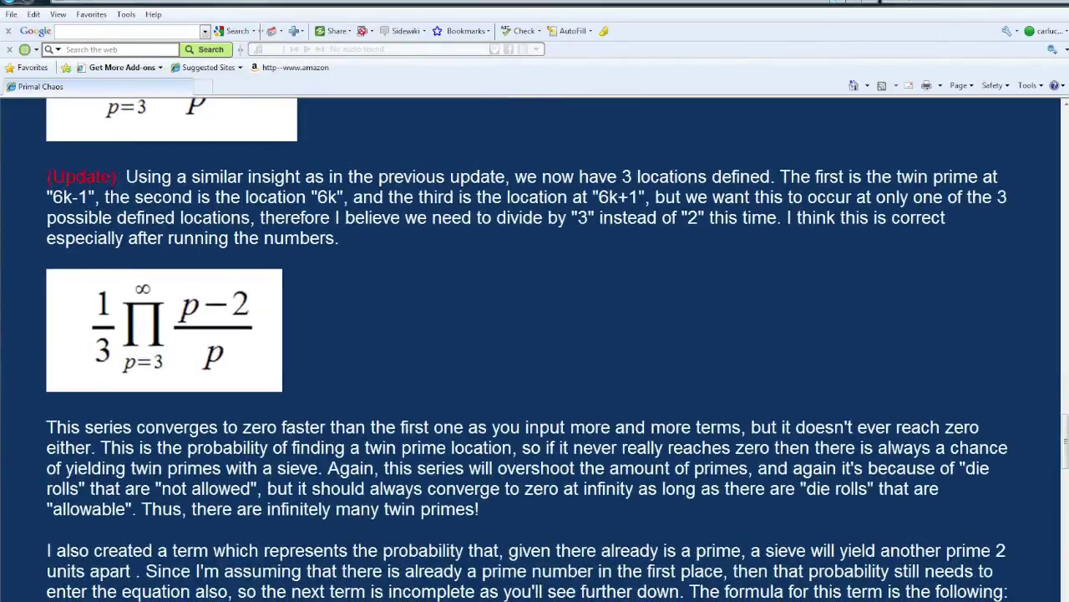
{"action": "scroll", "coordinate": [441, 487], "scroll_direction": "up", "scroll_amount": 3}
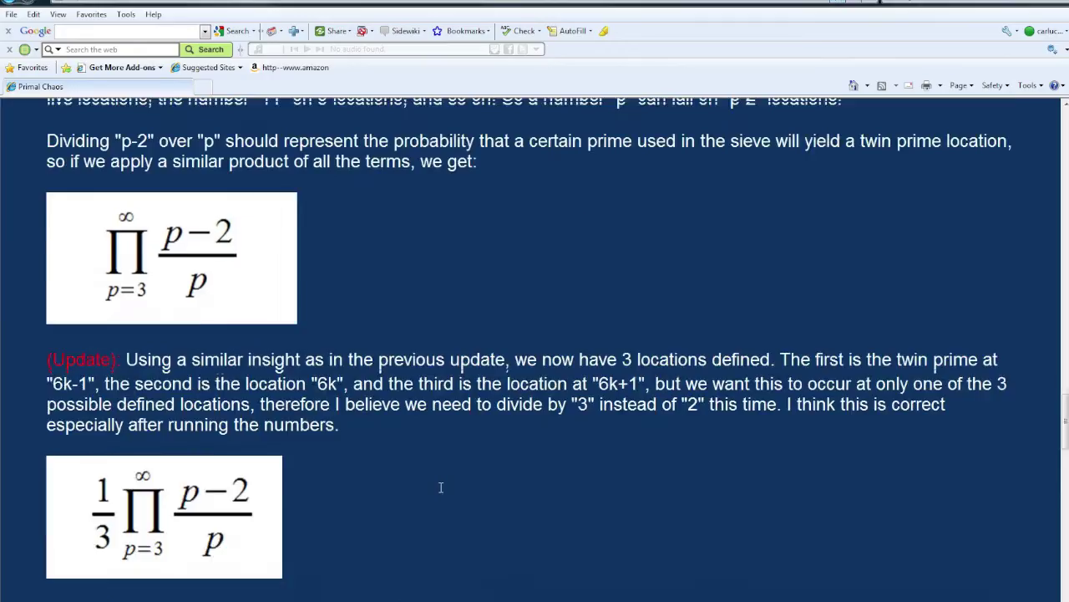
{"action": "scroll", "coordinate": [441, 487], "scroll_direction": "up", "scroll_amount": 8}
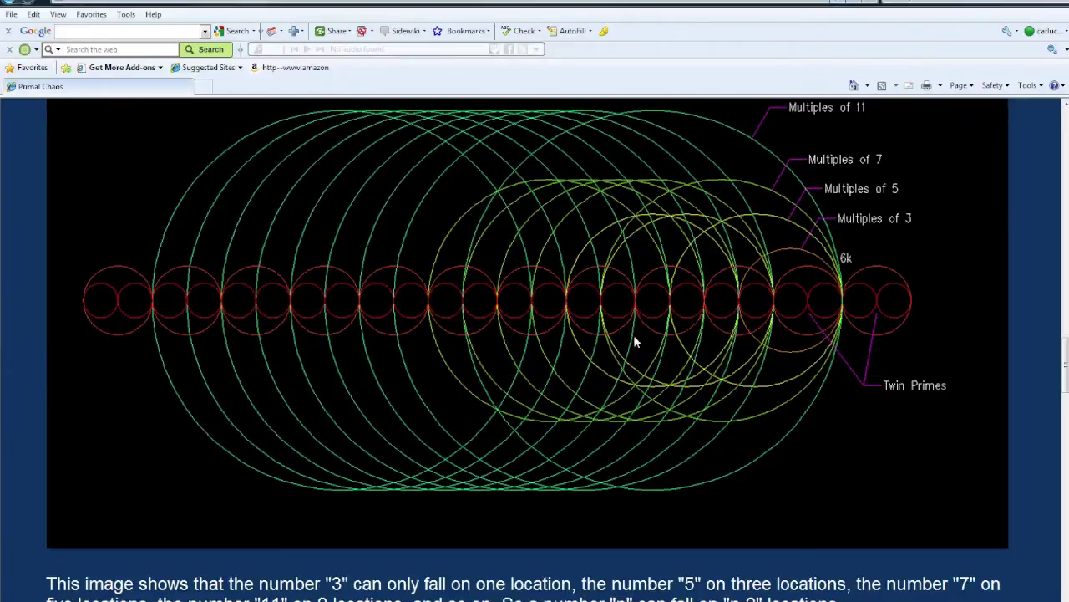
{"action": "scroll", "coordinate": [633, 334], "scroll_direction": "down", "scroll_amount": 10}
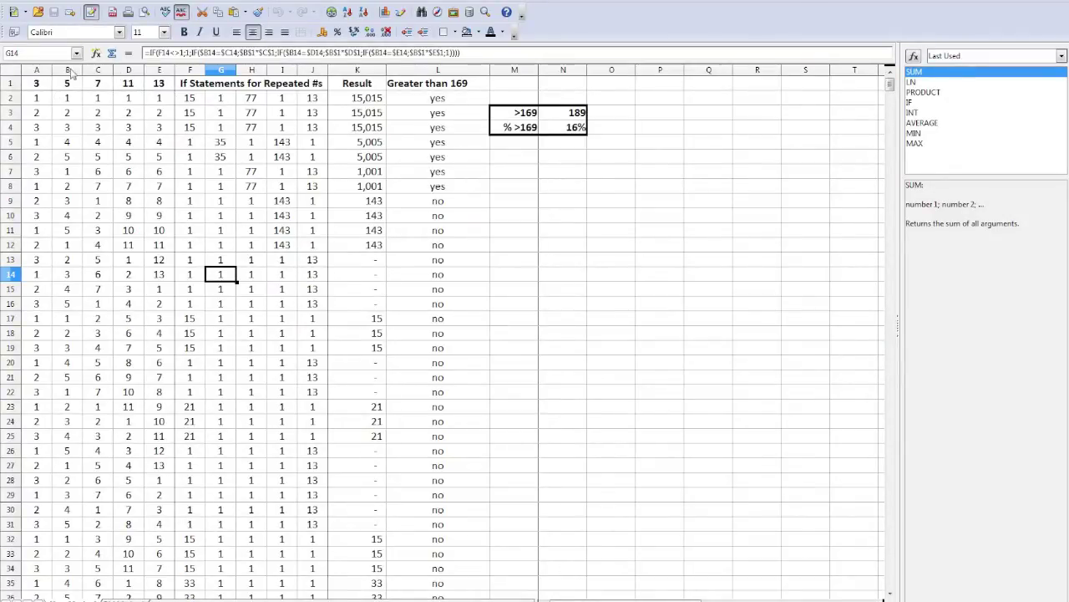
- In the spreadsheet, inspect the repeating count cells A2 to A6 in the 3 column and the starting cell B2 in the 5 column
{"action": "left_click", "coordinate": [37, 100]}
{"action": "left_click", "coordinate": [41, 114]}
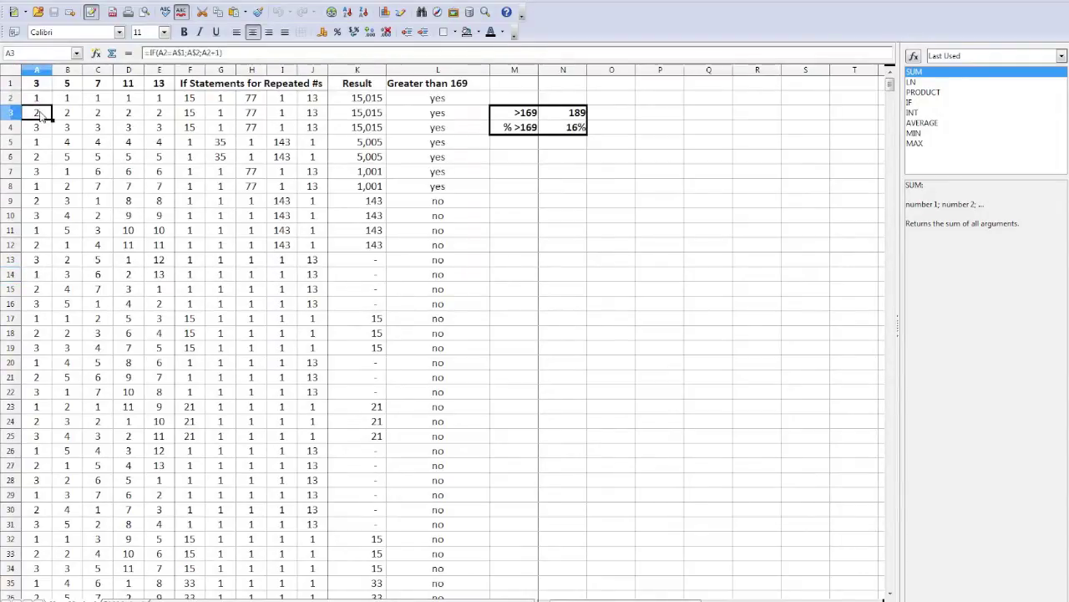
{"action": "left_click", "coordinate": [38, 130]}
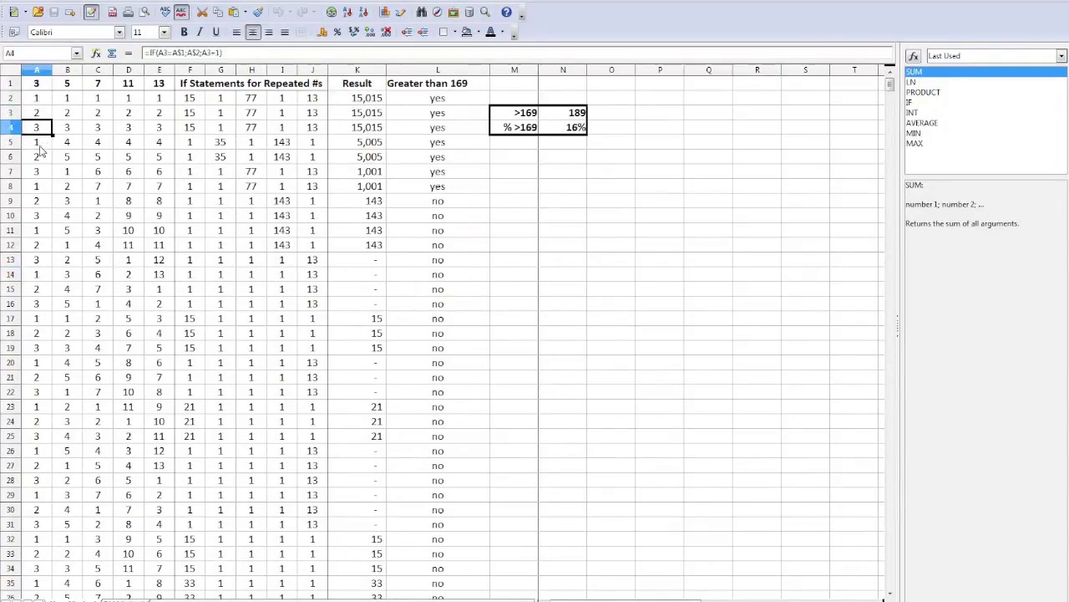
{"action": "left_click", "coordinate": [40, 144]}
{"action": "left_click", "coordinate": [41, 161]}
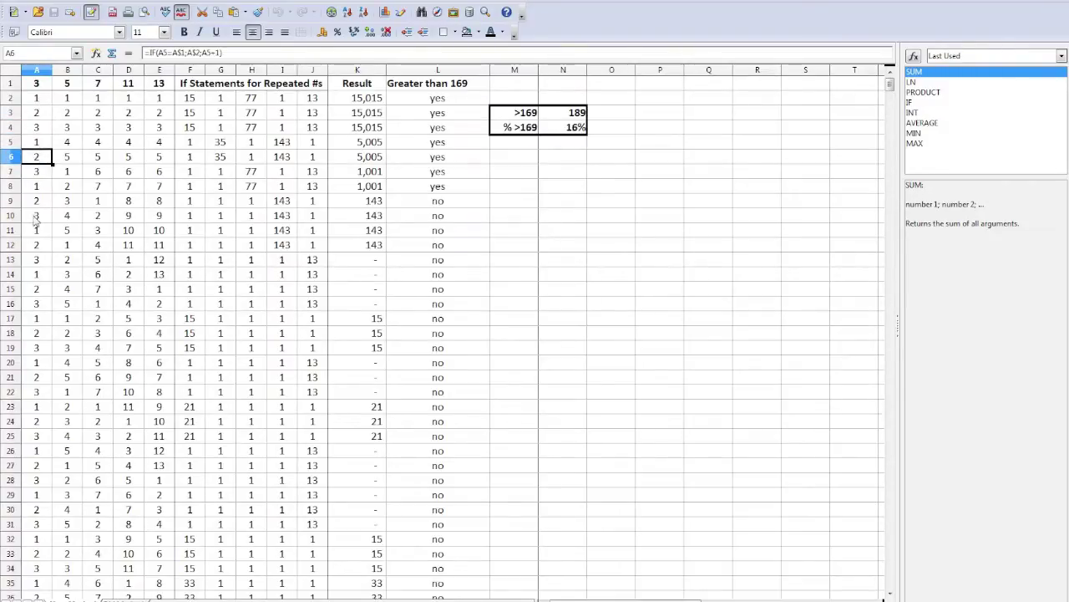
{"action": "left_click", "coordinate": [72, 99]}
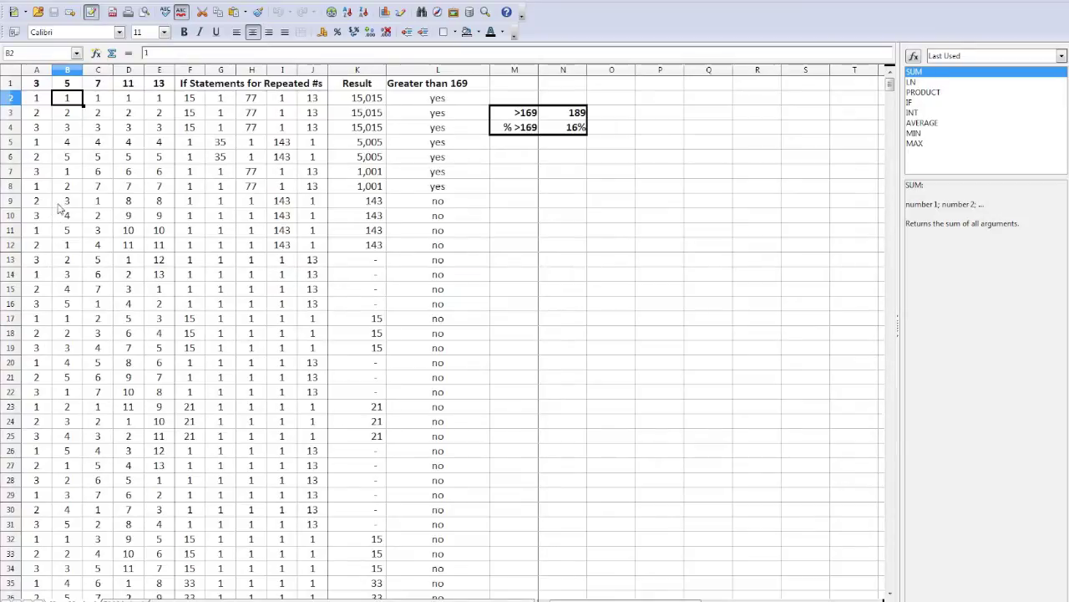
- Compare the counts in the 3 and 5 columns around rows 15 to 17 and at row 49
{"action": "left_click", "coordinate": [42, 289]}
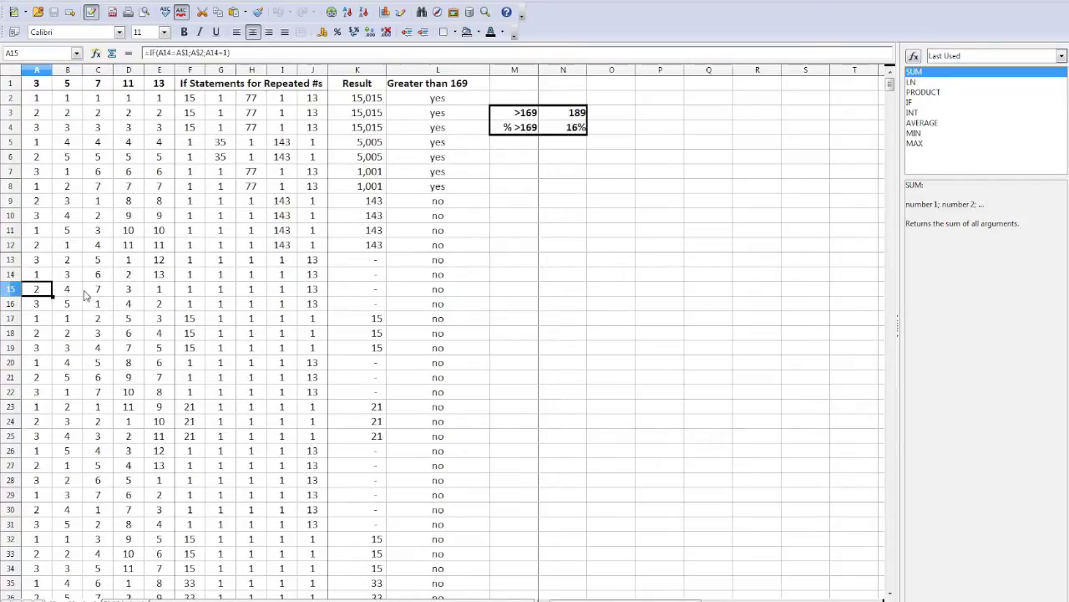
{"action": "left_click", "coordinate": [11, 289]}
{"action": "left_click", "coordinate": [11, 306]}
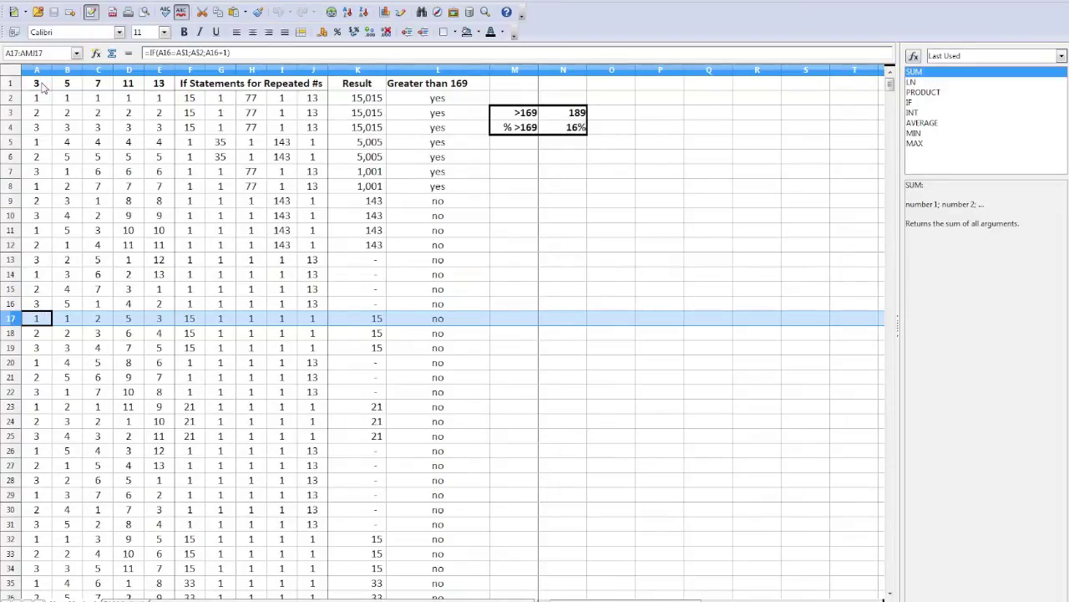
{"action": "left_click", "coordinate": [40, 321]}
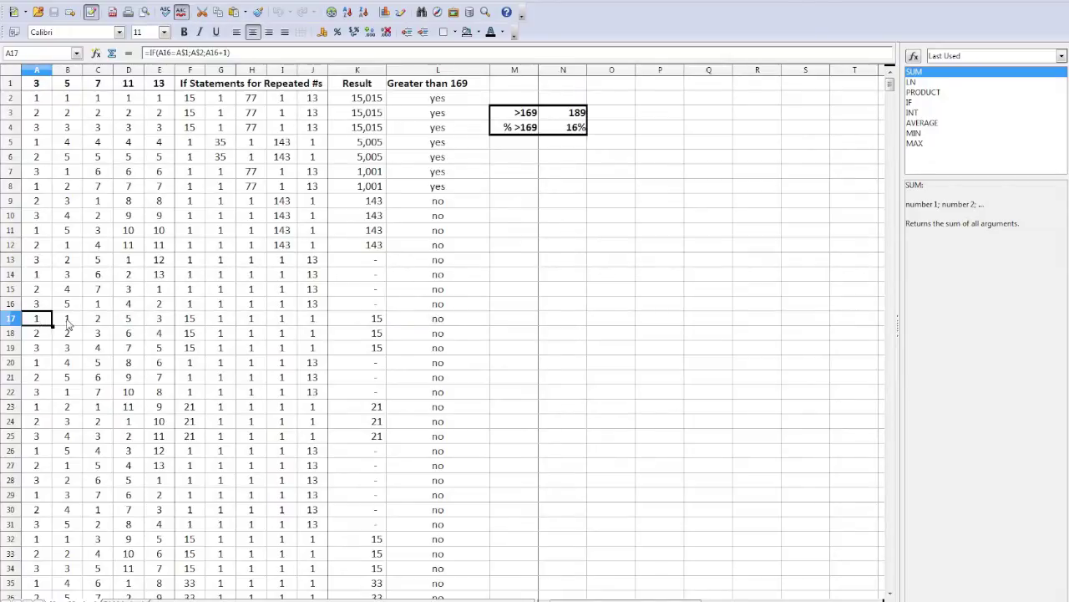
{"action": "left_click_drag", "start_coordinate": [37, 69], "coordinate": [69, 87]}
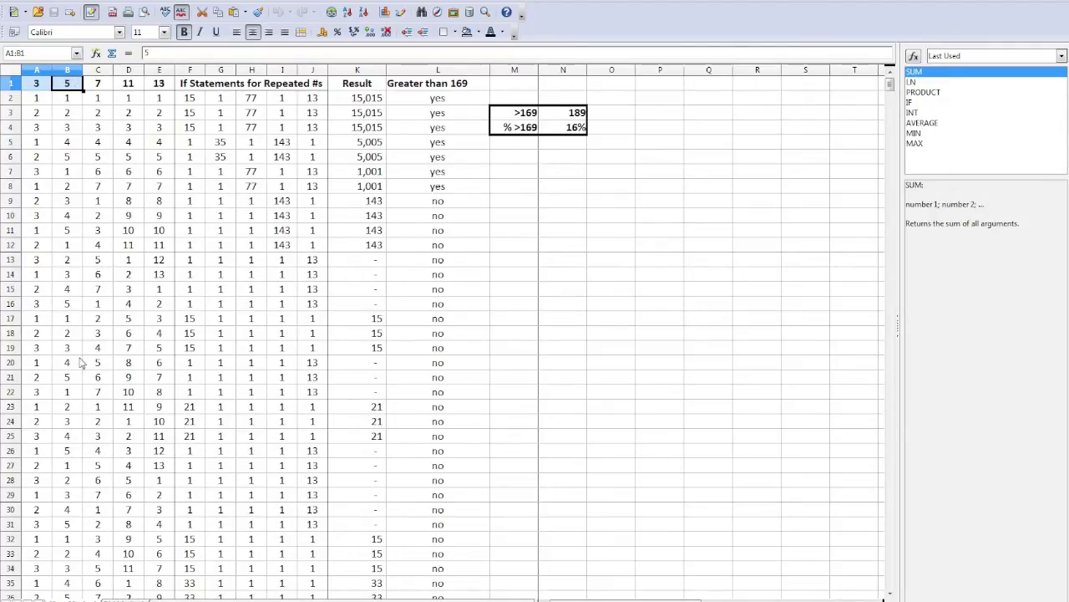
{"action": "scroll", "coordinate": [46, 476], "scroll_direction": "down", "scroll_amount": 3}
{"action": "scroll", "coordinate": [52, 478], "scroll_direction": "down", "scroll_amount": 5}
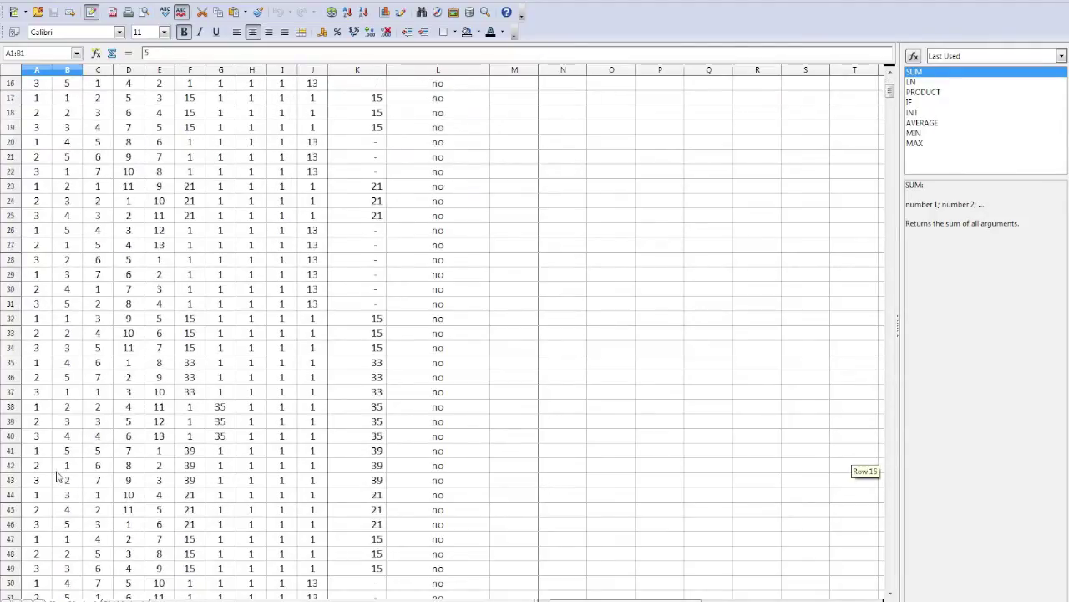
{"action": "left_click", "coordinate": [46, 436]}
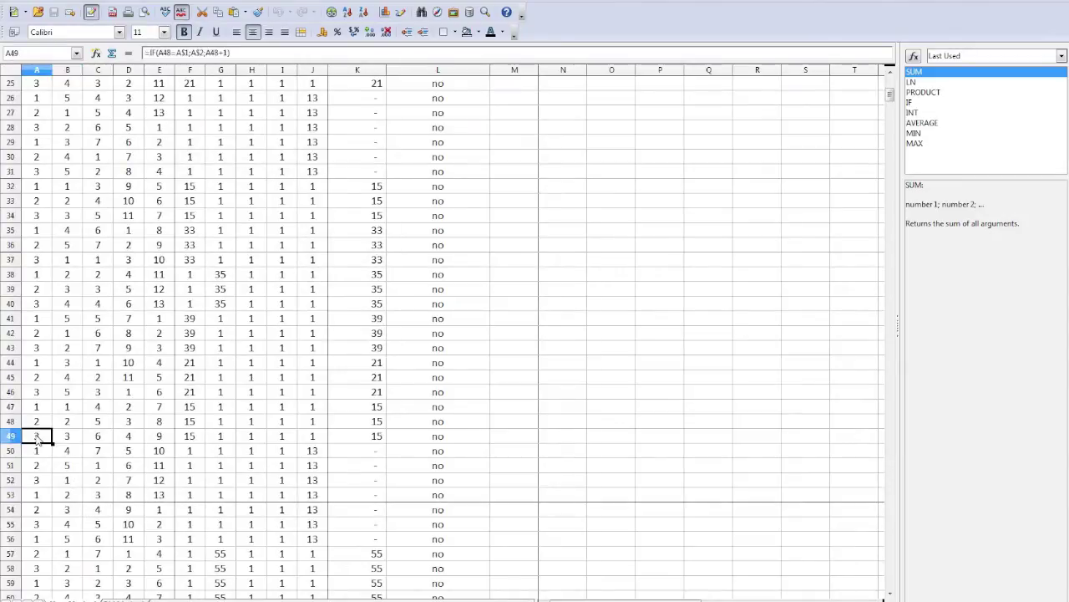
{"action": "left_click", "coordinate": [71, 438]}
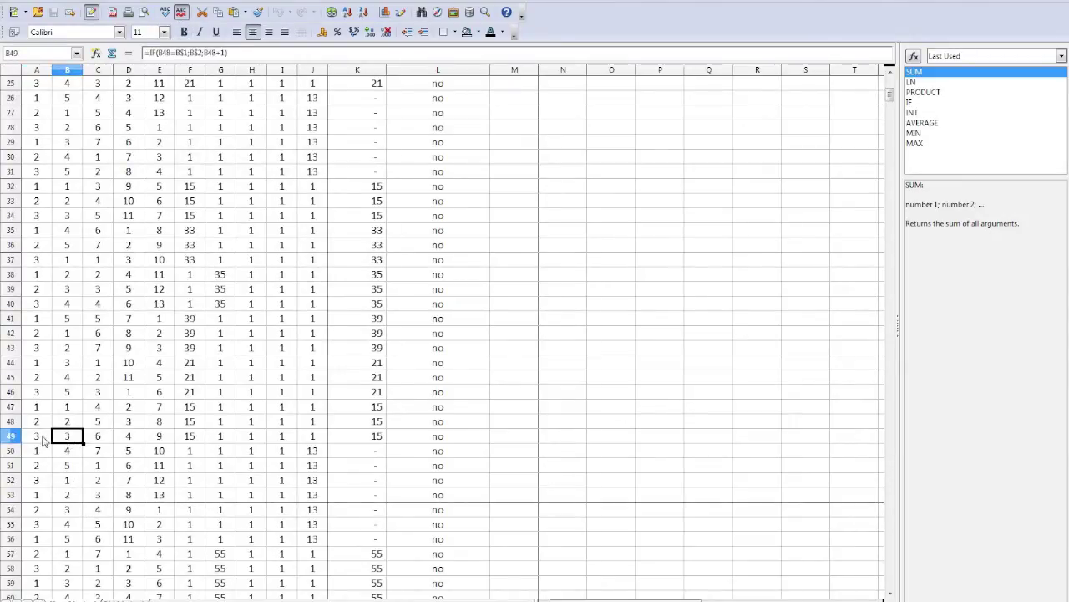
{"action": "scroll", "coordinate": [71, 433], "scroll_direction": "up", "scroll_amount": 8}
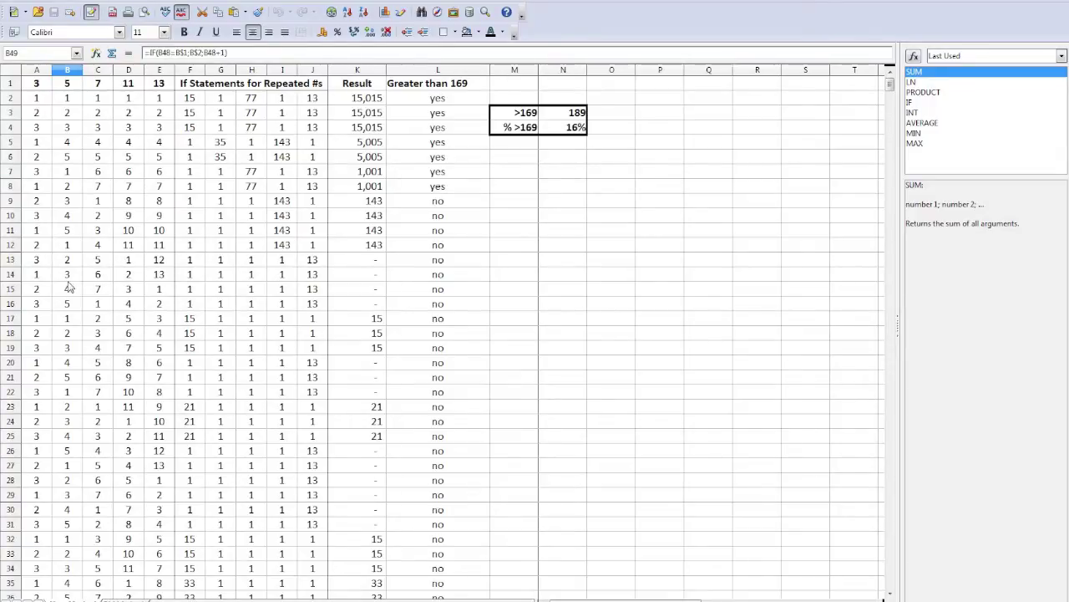
- Inspect the 13, "Greater than 169" and "If Statements for Repeated #s" headings and highlight columns F to J
{"action": "left_click", "coordinate": [163, 87]}
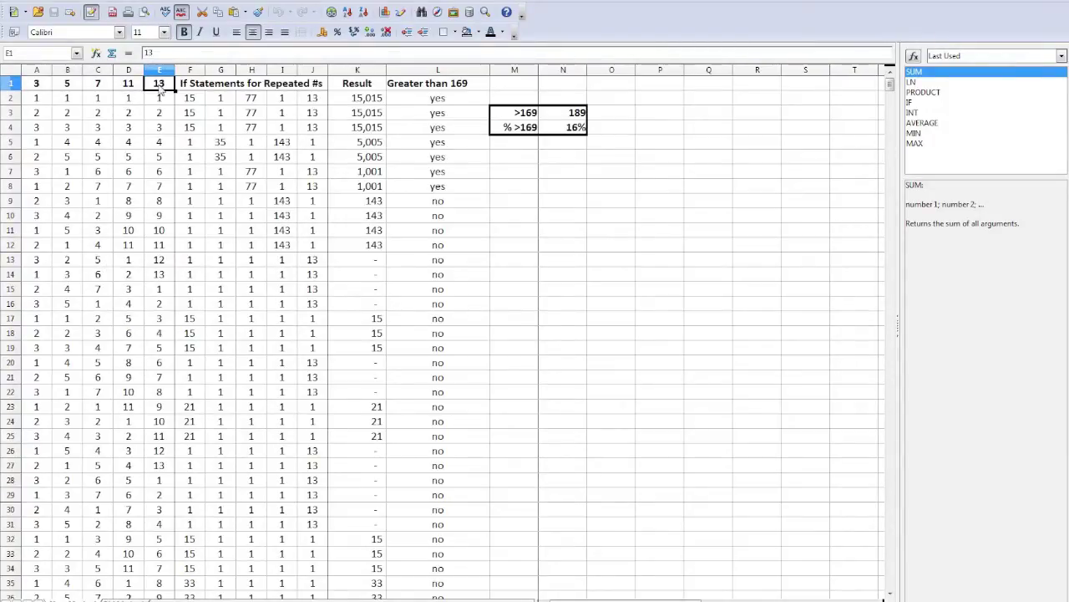
{"action": "left_click", "coordinate": [418, 87]}
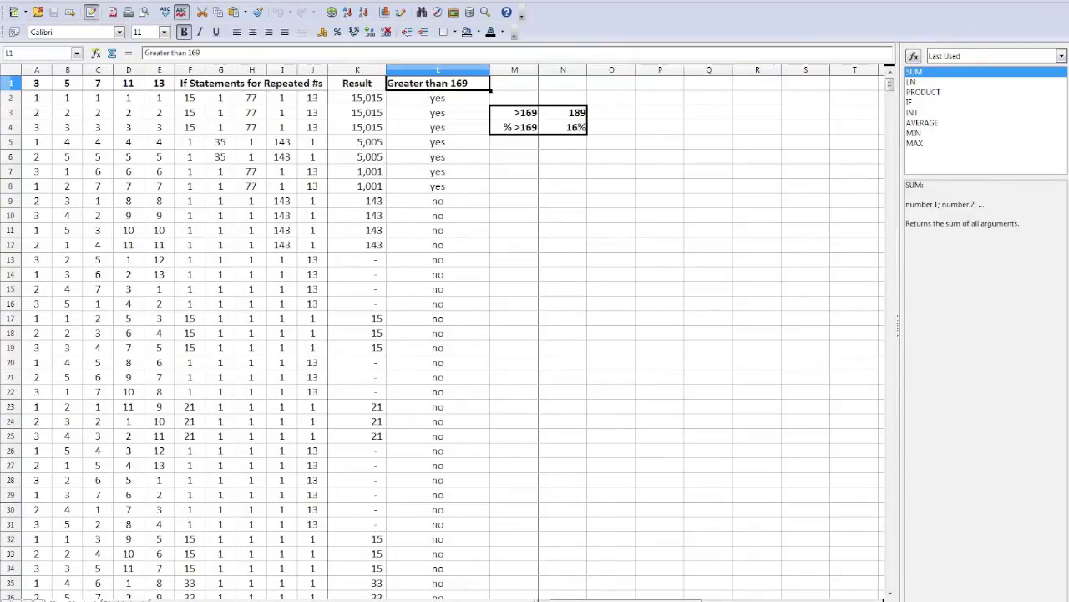
{"action": "left_click", "coordinate": [258, 131]}
{"action": "left_click", "coordinate": [222, 84]}
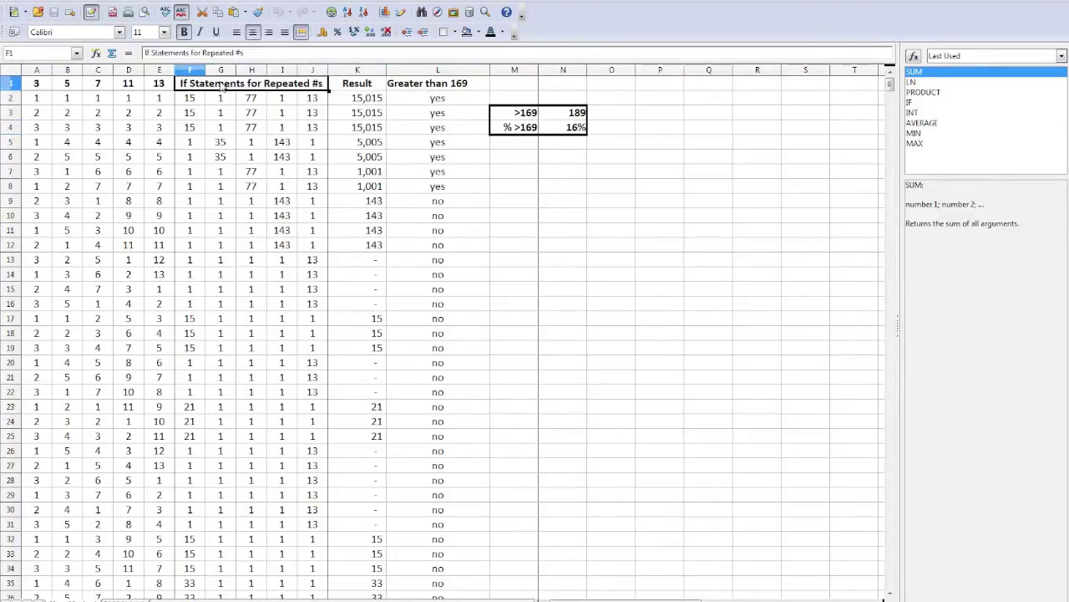
{"action": "left_click_drag", "start_coordinate": [201, 71], "coordinate": [316, 77]}
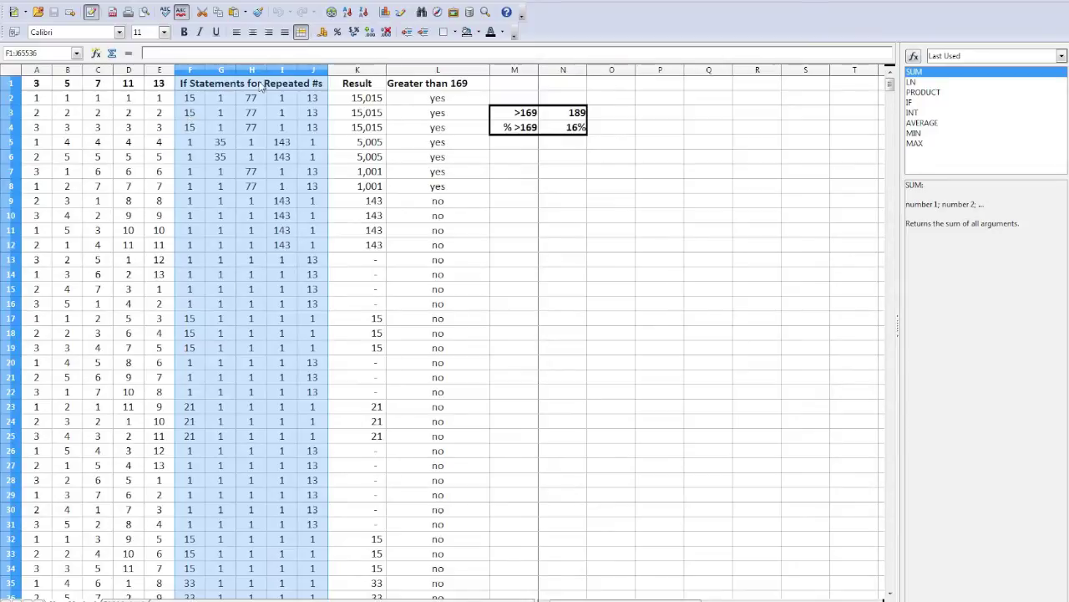
- Highlight the prime columns A to E and their header values, followed by columns A and B individually
{"action": "left_click_drag", "start_coordinate": [36, 84], "coordinate": [142, 83]}
{"action": "left_click", "coordinate": [40, 72]}
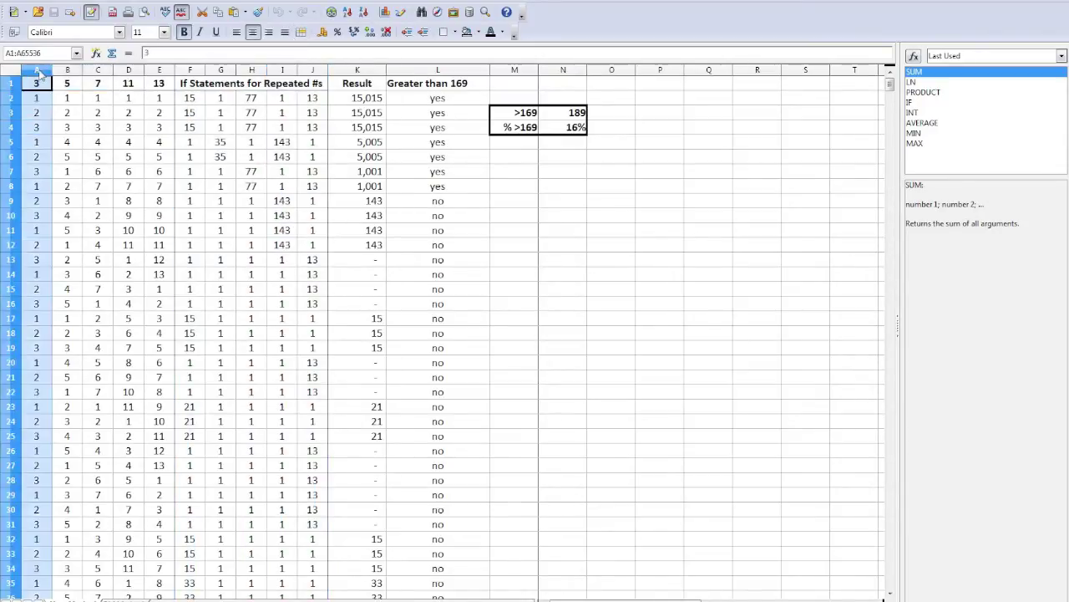
{"action": "left_click_drag", "start_coordinate": [39, 71], "coordinate": [159, 72]}
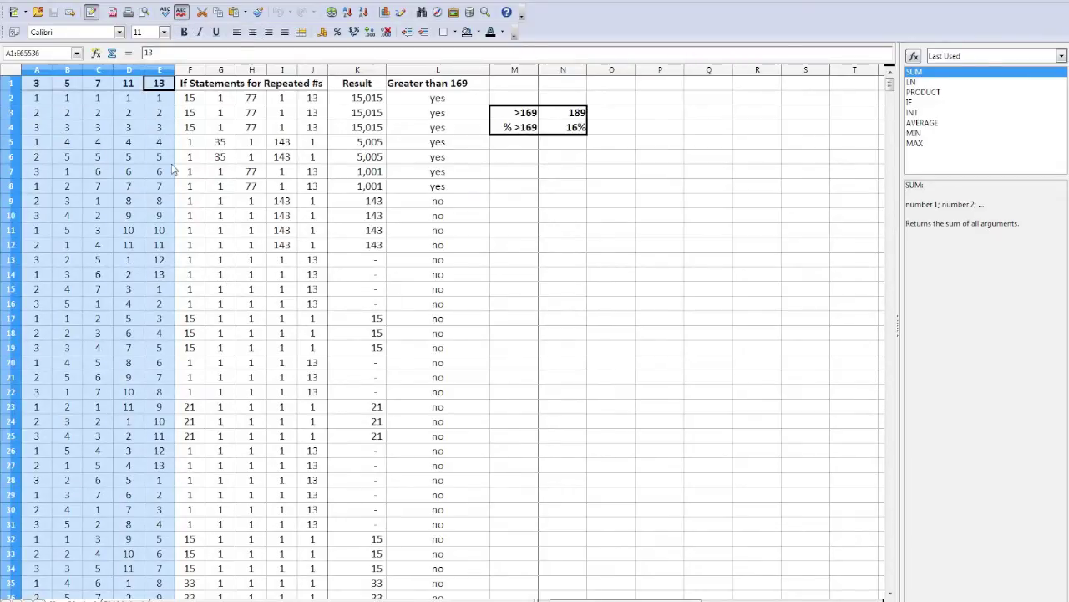
{"action": "left_click_drag", "start_coordinate": [36, 72], "coordinate": [157, 72]}
{"action": "left_click", "coordinate": [42, 87]}
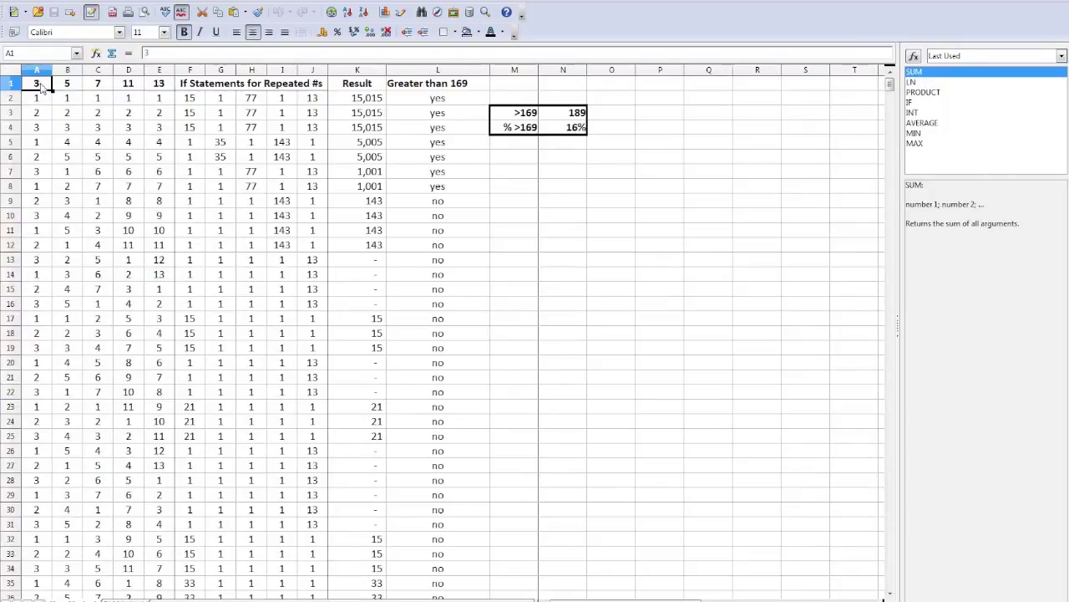
{"action": "left_click_drag", "start_coordinate": [42, 87], "coordinate": [167, 89]}
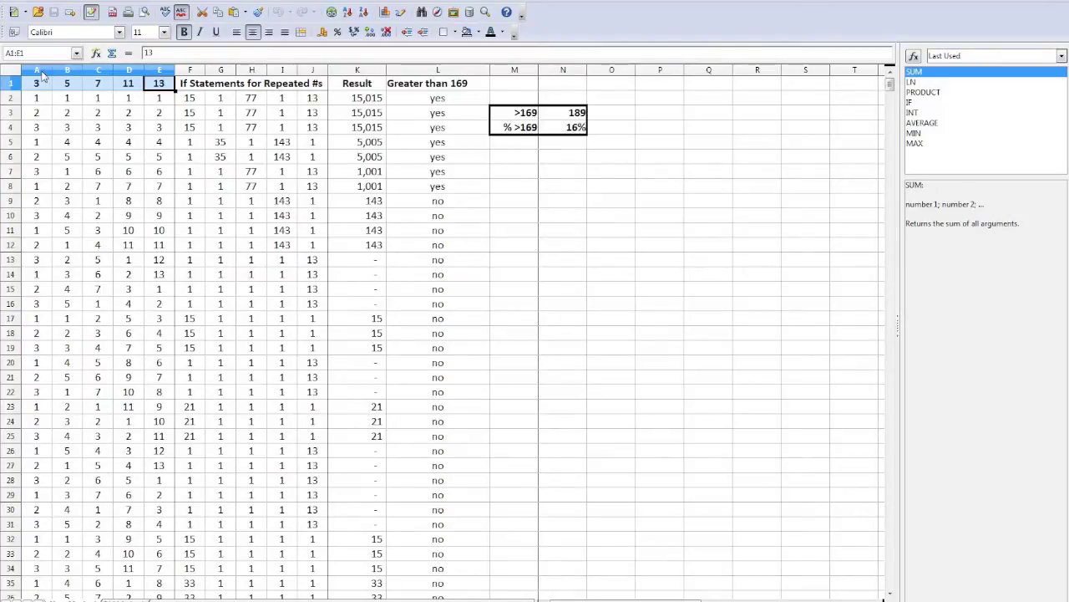
{"action": "mouse_move", "coordinate": [37, 69]}
{"action": "left_mouse_down"}
{"action": "mouse_move", "coordinate": [190, 69]}
{"action": "mouse_move", "coordinate": [36, 73]}
{"action": "left_mouse_up"}
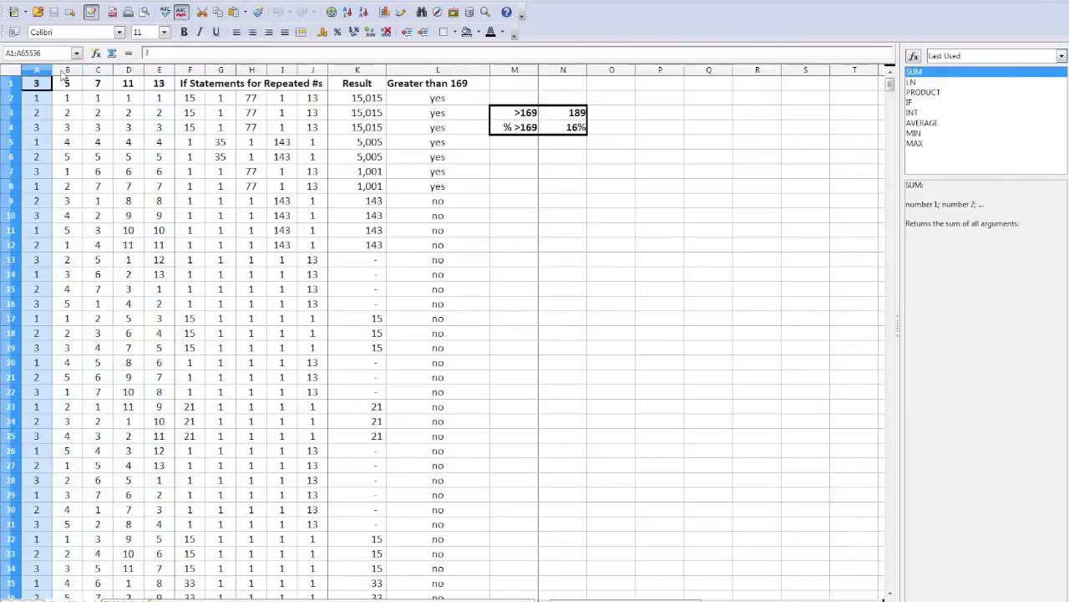
{"action": "left_click", "coordinate": [63, 70]}
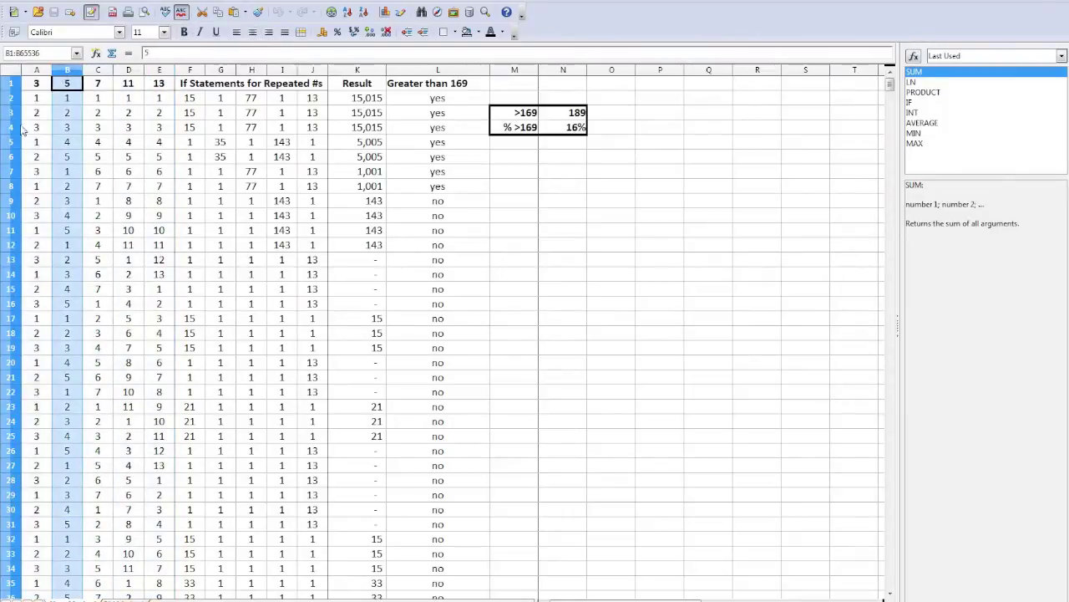
- Switch from the Primal Chaos web page to OpenOffice.org Math and examine the Ratio 1 and Ratio 2 product formulas
{"action": "left_click", "coordinate": [543, 244]}
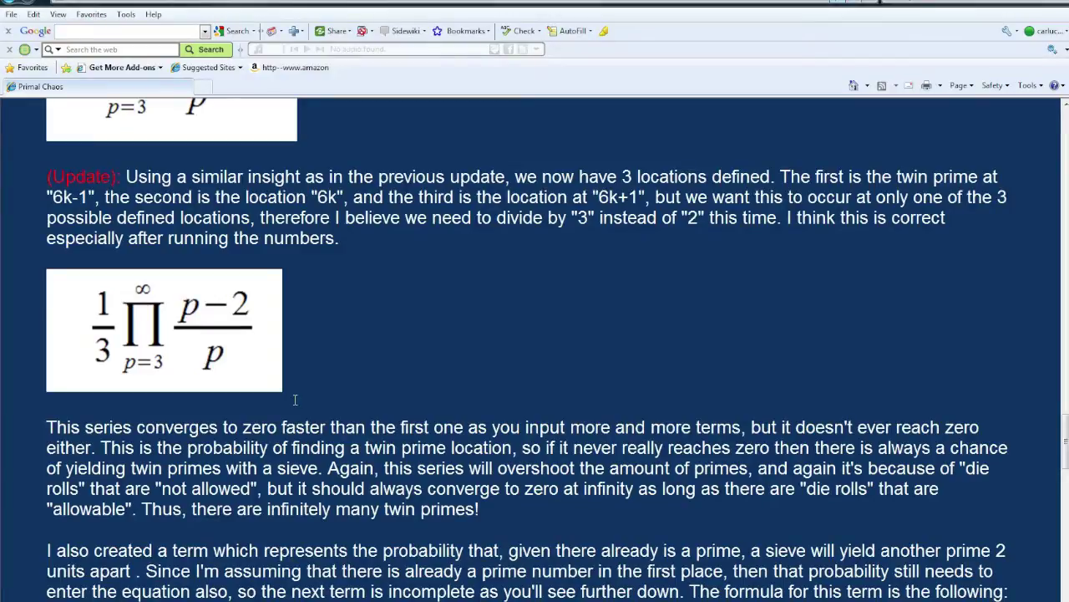
{"action": "key", "text": "alt+Tab"}
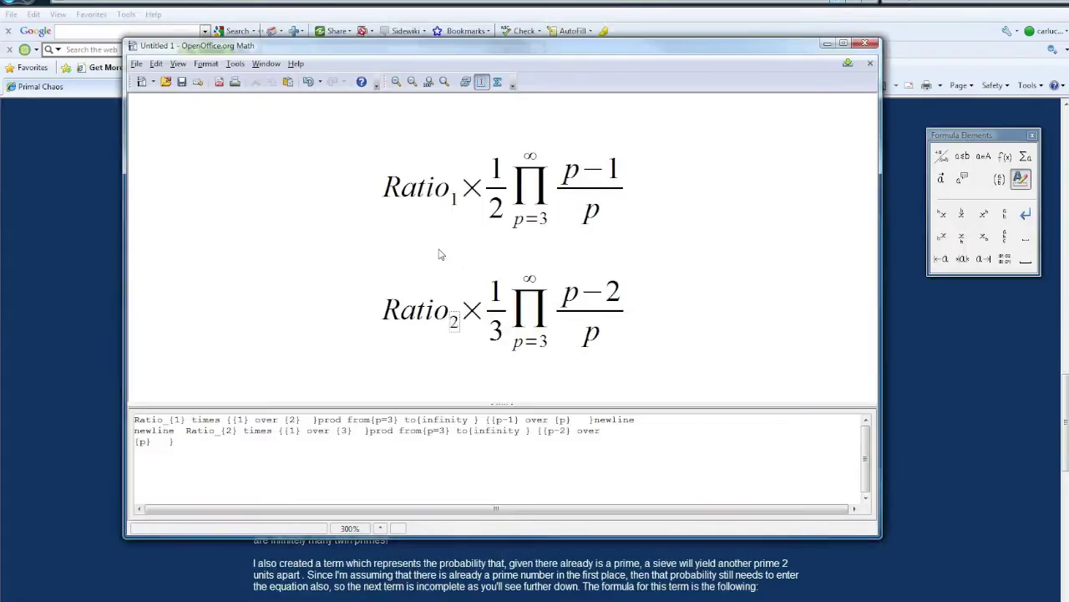
{"action": "key", "text": "Up"}
{"action": "left_click", "coordinate": [613, 241]}
{"action": "left_click", "coordinate": [547, 481]}
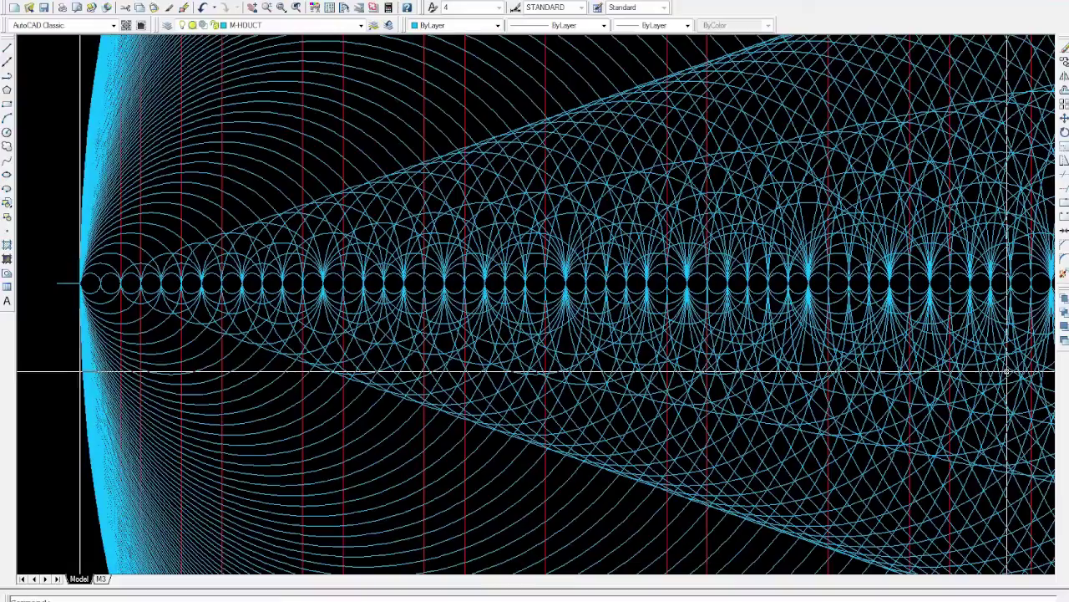
- Examine the overlapping sieve circles along the number line, from the origin toward higher numbers
{"action": "left_click_drag", "start_coordinate": [1007, 371], "coordinate": [282, 376]}
{"action": "left_click_drag", "start_coordinate": [961, 372], "coordinate": [752, 371]}
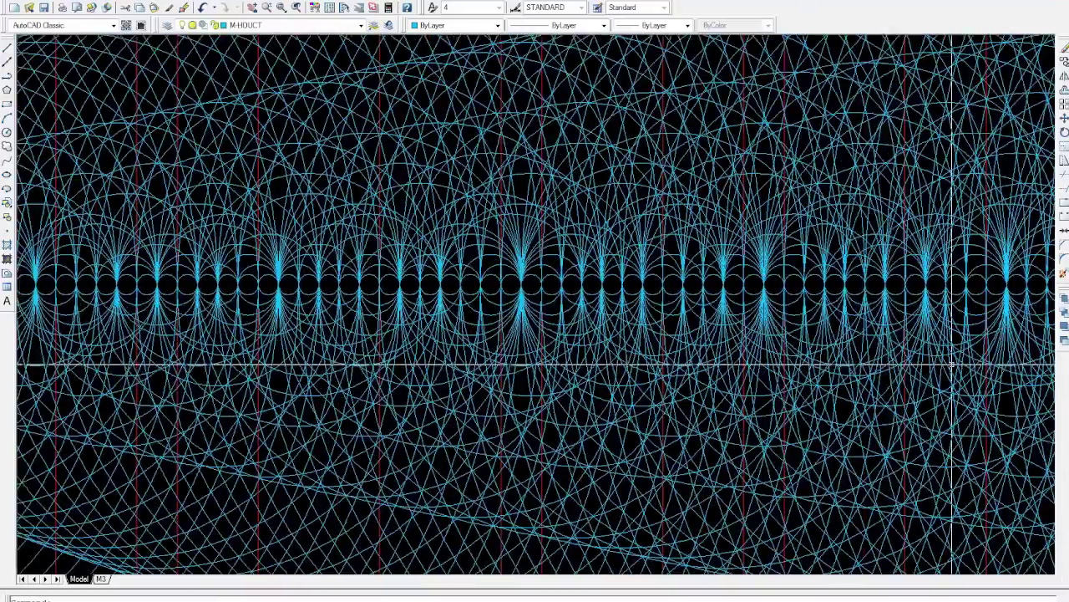
{"action": "left_click_drag", "start_coordinate": [953, 365], "coordinate": [103, 362]}
{"action": "left_click_drag", "start_coordinate": [1052, 364], "coordinate": [585, 363]}
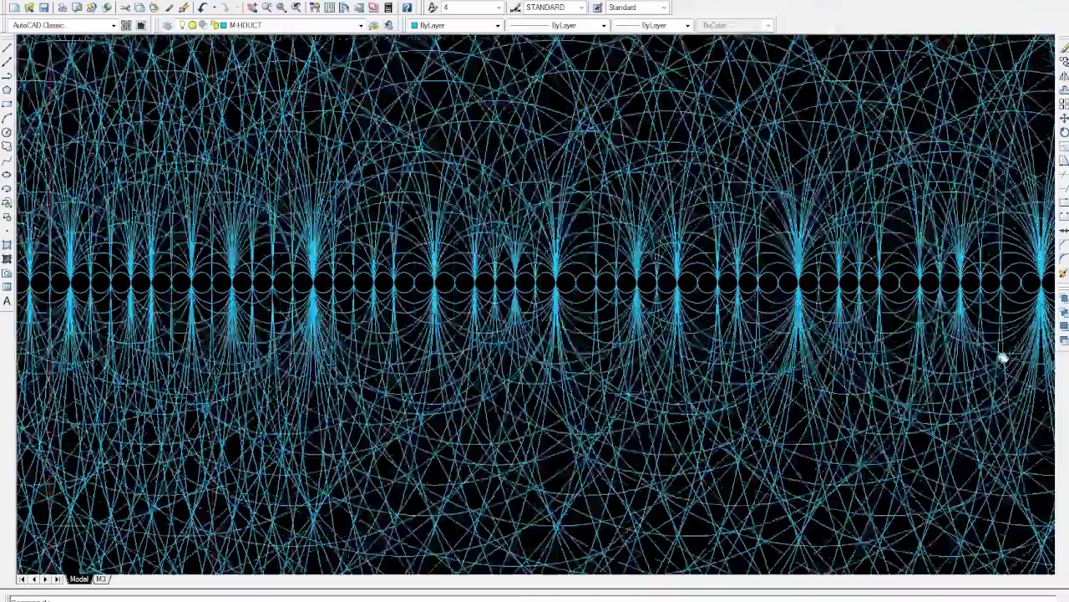
{"action": "left_click_drag", "start_coordinate": [1002, 358], "coordinate": [167, 360]}
{"action": "left_click_drag", "start_coordinate": [1011, 359], "coordinate": [451, 353]}
{"action": "key", "text": "Escape"}
{"action": "scroll", "coordinate": [218, 354], "scroll_direction": "down", "scroll_amount": 5}
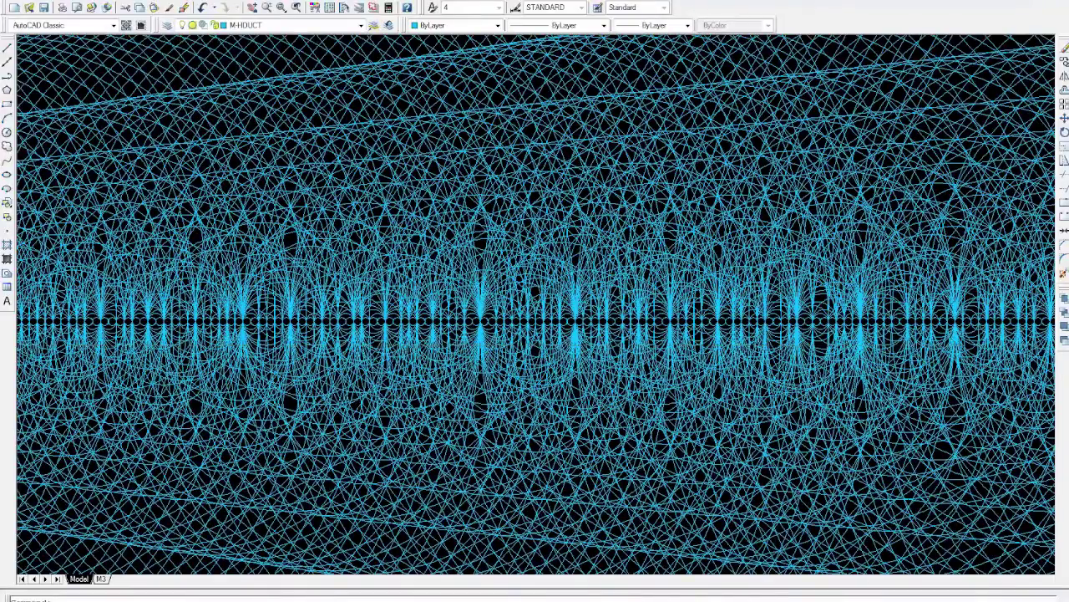
- Examine the overall circle band and the red vertical lines, from the origin to the isolated red line farther along
{"action": "scroll", "coordinate": [171, 356], "scroll_direction": "up", "scroll_amount": 10}
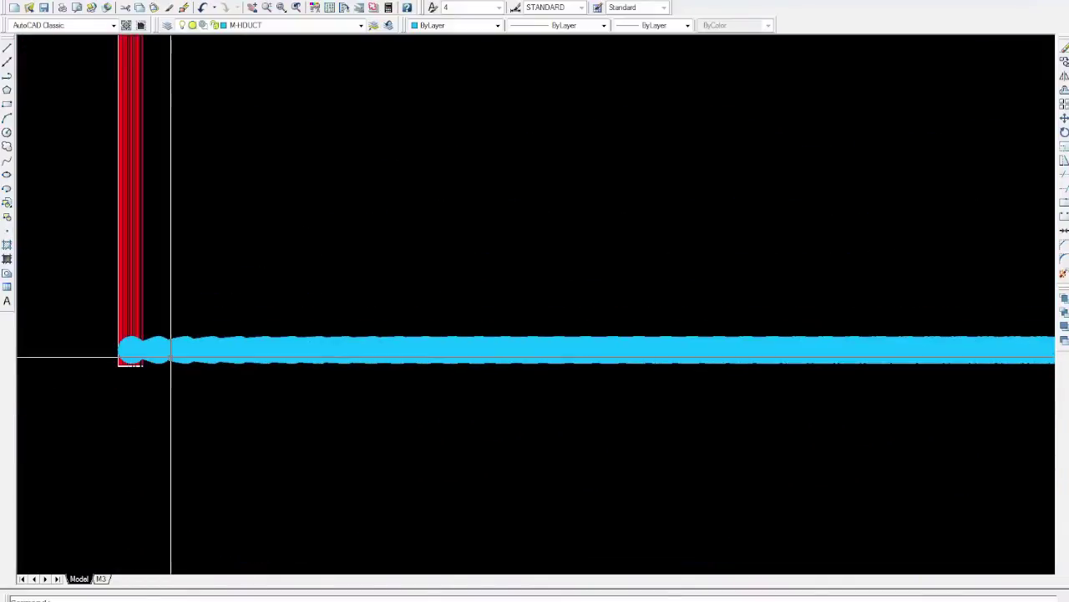
{"action": "scroll", "coordinate": [170, 358], "scroll_direction": "down", "scroll_amount": 5}
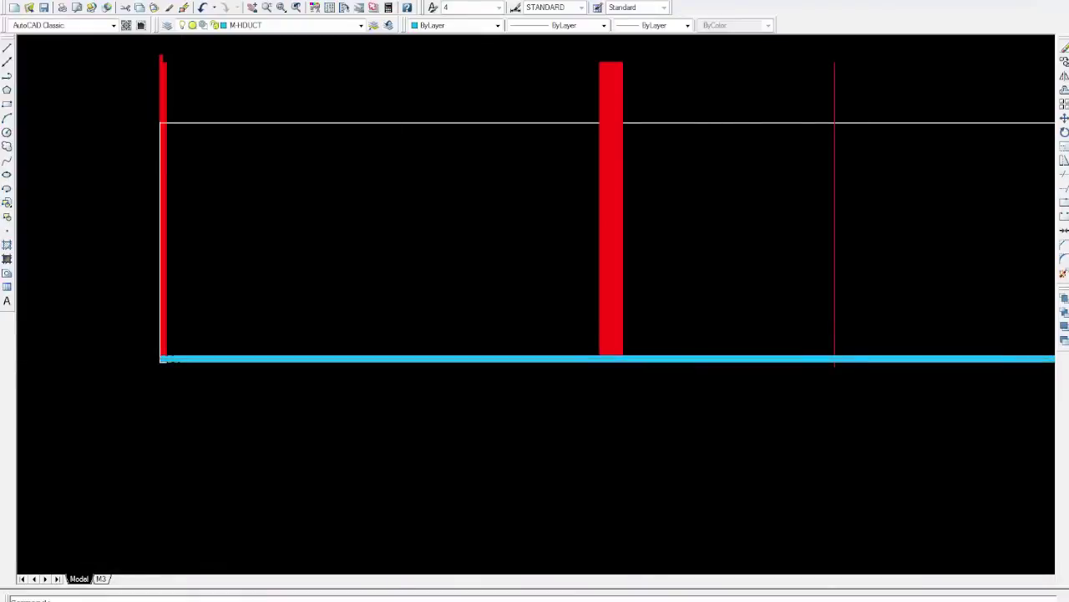
{"action": "scroll", "coordinate": [270, 361], "scroll_direction": "up", "scroll_amount": 3}
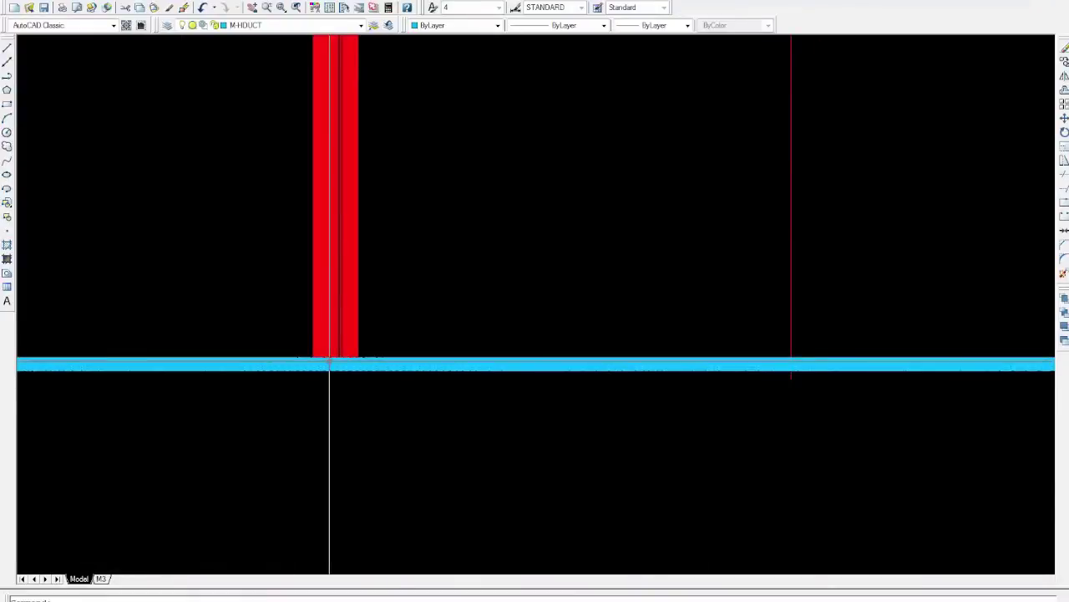
{"action": "scroll", "coordinate": [520, 346], "scroll_direction": "up", "scroll_amount": 2}
{"action": "scroll", "coordinate": [192, 359], "scroll_direction": "down", "scroll_amount": 1}
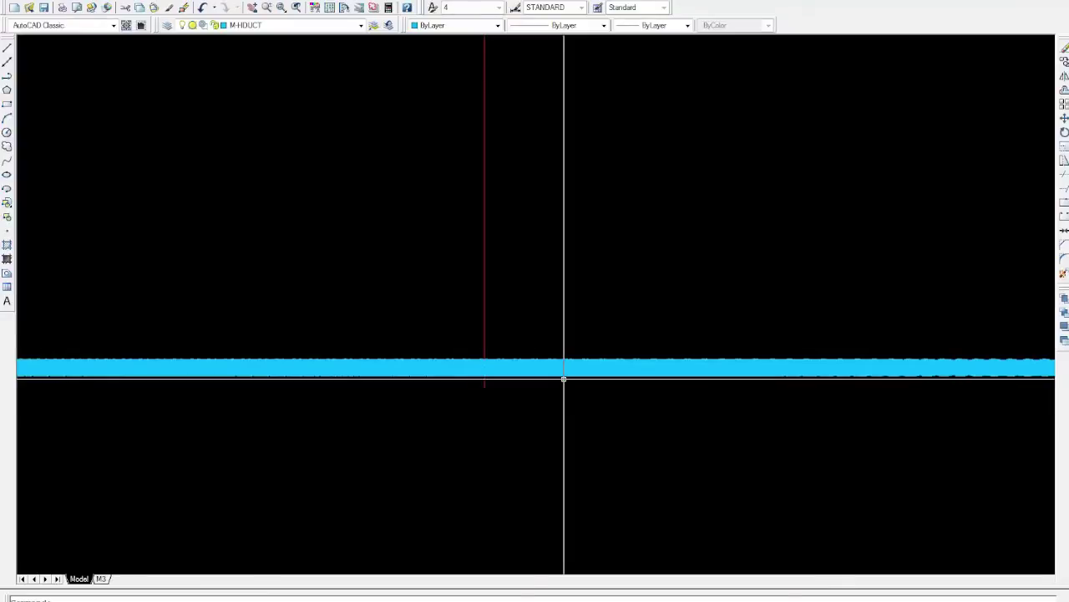
{"action": "type", "text": "rect"}
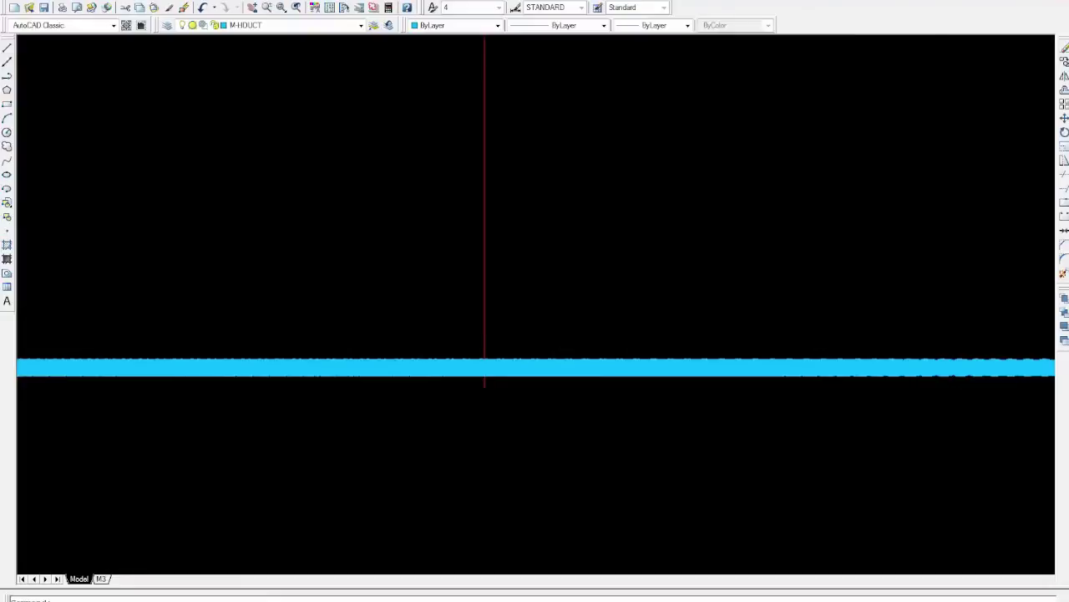
{"action": "scroll", "coordinate": [209, 393], "scroll_direction": "down", "scroll_amount": 1}
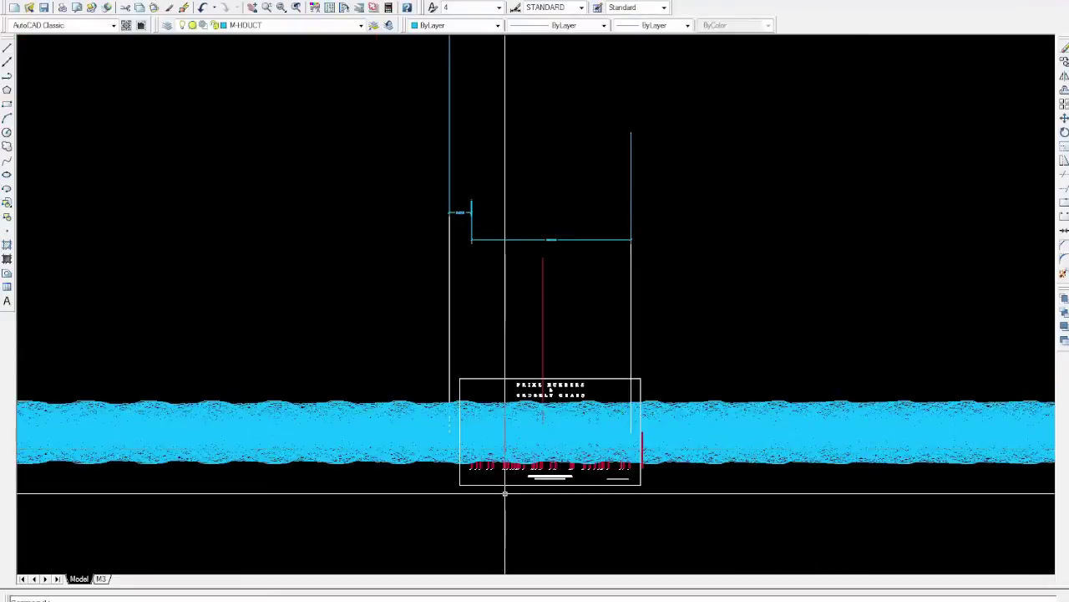
- Examine the framed "Prime Numbers & Orderly Chaos" poster, including its title and the caption about sifting for prime numbers with circles
{"action": "scroll", "coordinate": [504, 493], "scroll_direction": "up", "scroll_amount": 5}
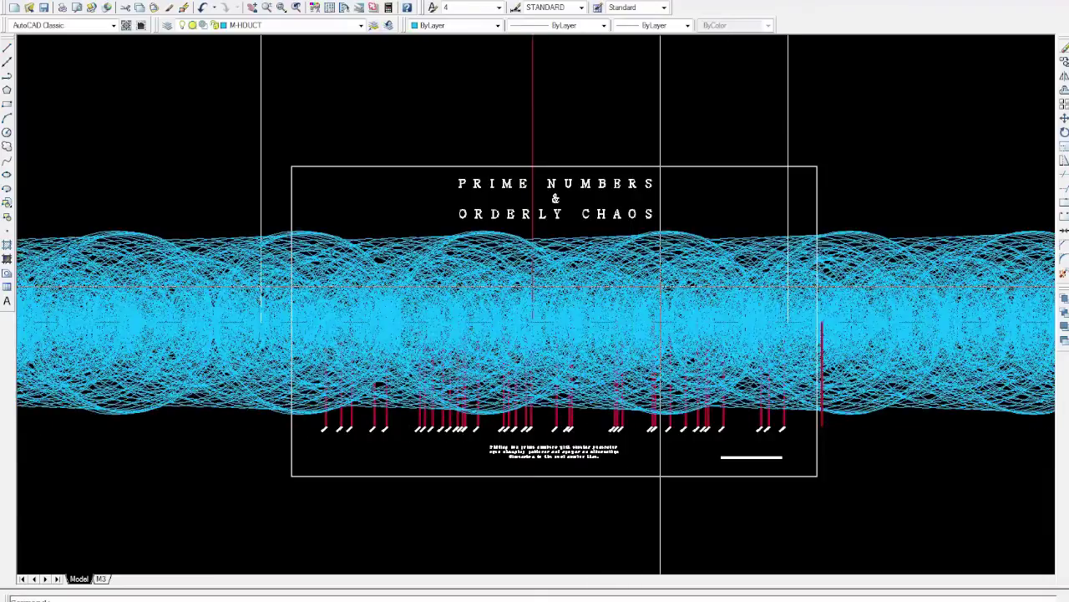
{"action": "scroll", "coordinate": [675, 287], "scroll_direction": "up", "scroll_amount": 2}
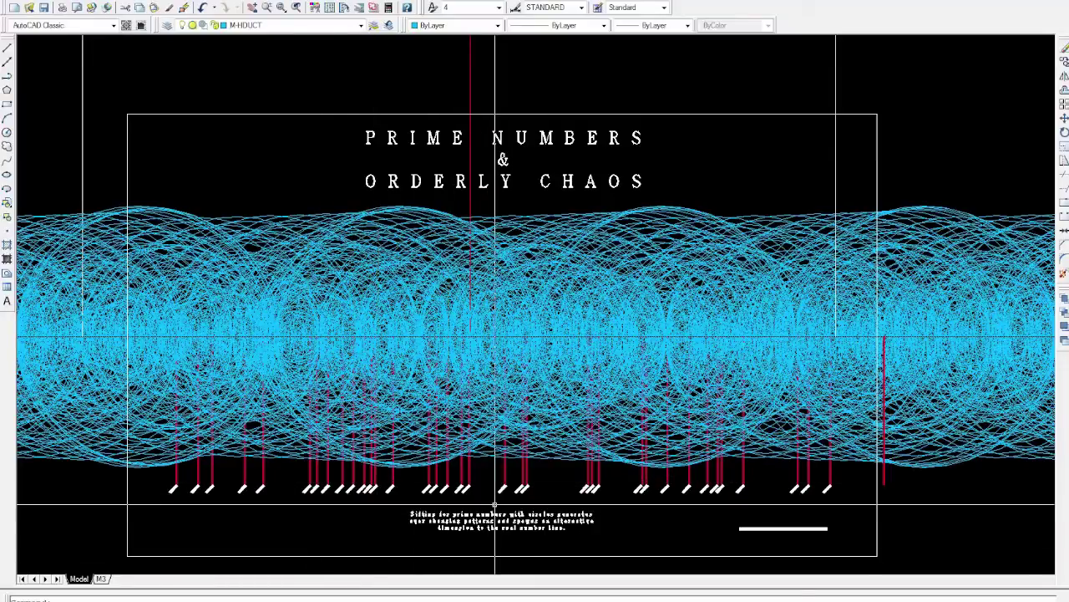
{"action": "scroll", "coordinate": [509, 529], "scroll_direction": "up", "scroll_amount": 2}
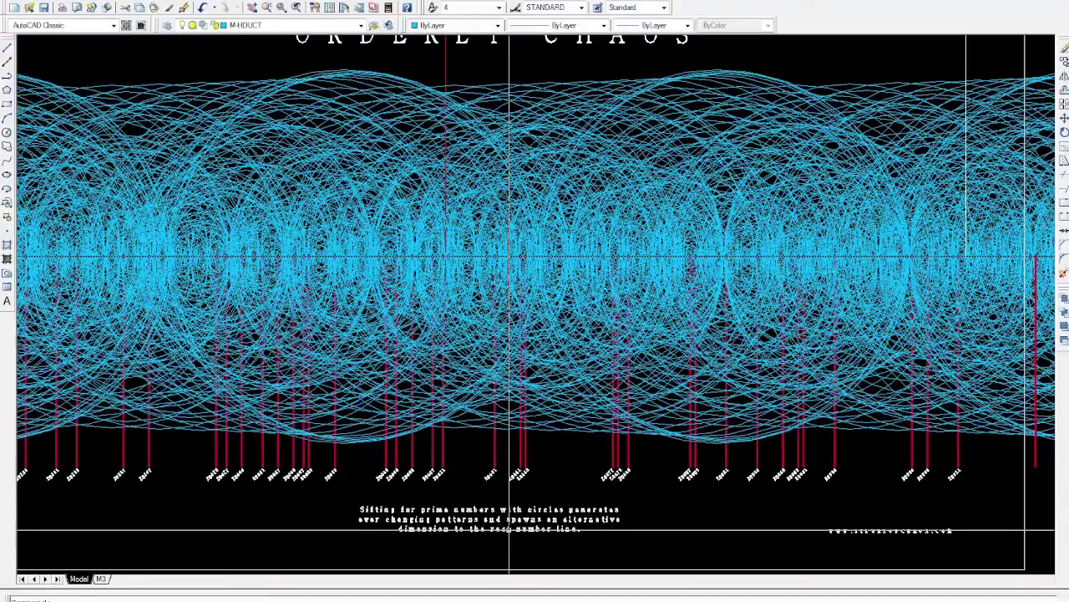
{"action": "scroll", "coordinate": [509, 530], "scroll_direction": "down", "scroll_amount": 3}
{"action": "scroll", "coordinate": [499, 198], "scroll_direction": "up", "scroll_amount": 2}
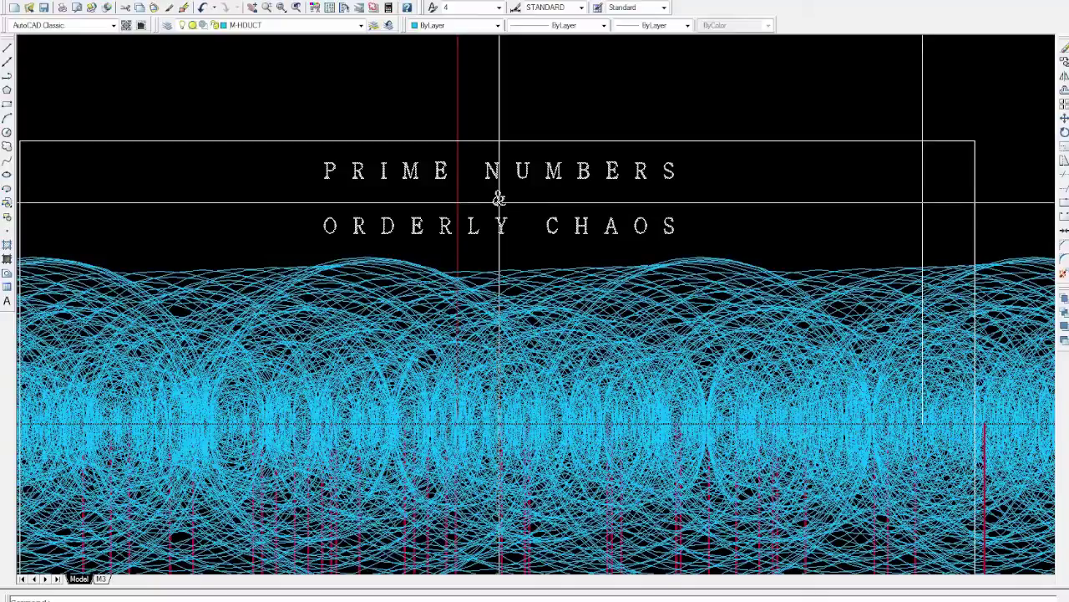
{"action": "scroll", "coordinate": [499, 198], "scroll_direction": "down", "scroll_amount": 2}
{"action": "scroll", "coordinate": [509, 451], "scroll_direction": "up", "scroll_amount": 6}
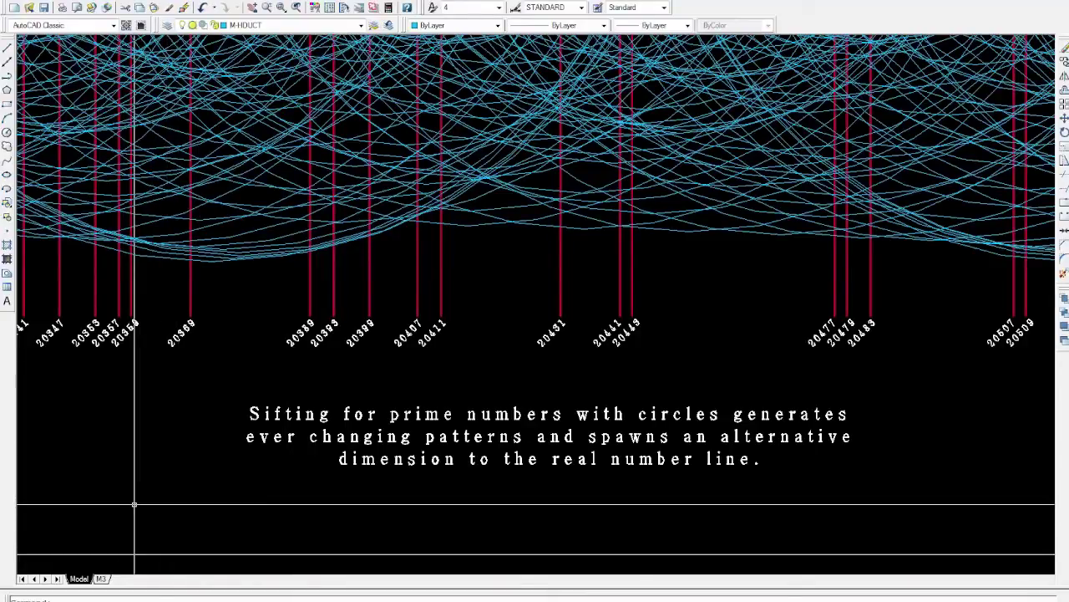
- Inspect the prime number labels beneath the poster's red lines, from 20249 through 20611
{"action": "scroll", "coordinate": [339, 565], "scroll_direction": "down", "scroll_amount": 3}
{"action": "scroll", "coordinate": [382, 521], "scroll_direction": "down", "scroll_amount": 3}
{"action": "scroll", "coordinate": [325, 472], "scroll_direction": "down", "scroll_amount": 2}
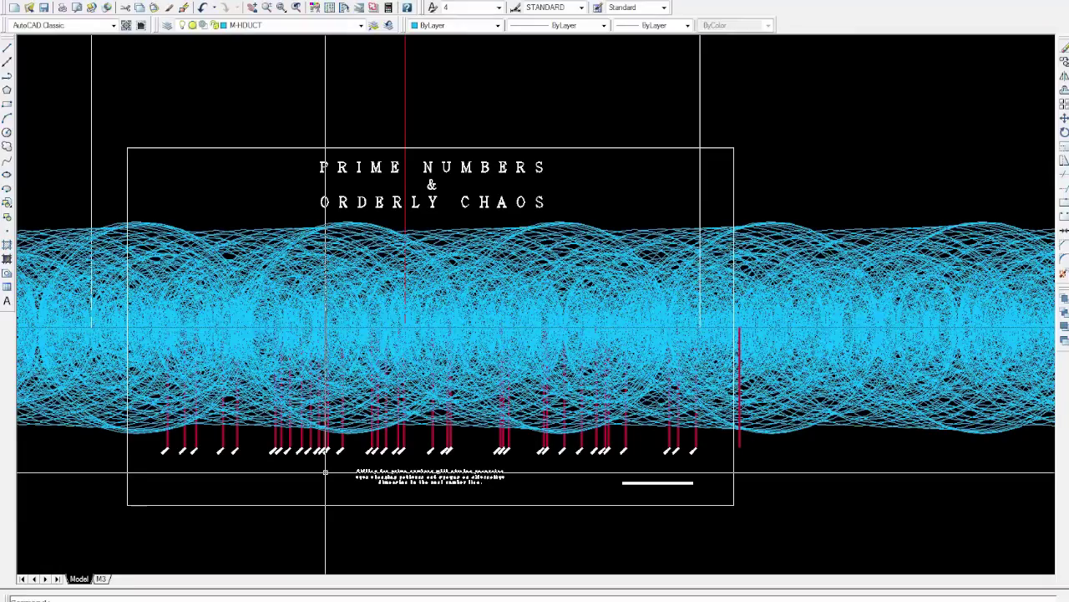
{"action": "scroll", "coordinate": [147, 456], "scroll_direction": "up", "scroll_amount": 2}
{"action": "scroll", "coordinate": [146, 449], "scroll_direction": "up", "scroll_amount": 3}
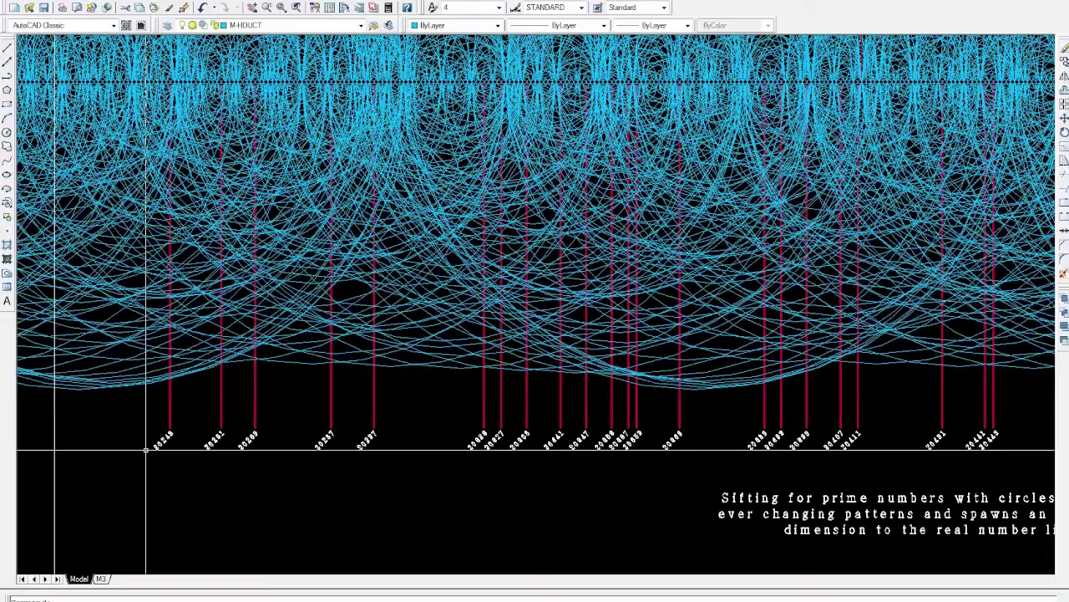
{"action": "scroll", "coordinate": [148, 449], "scroll_direction": "up", "scroll_amount": 3}
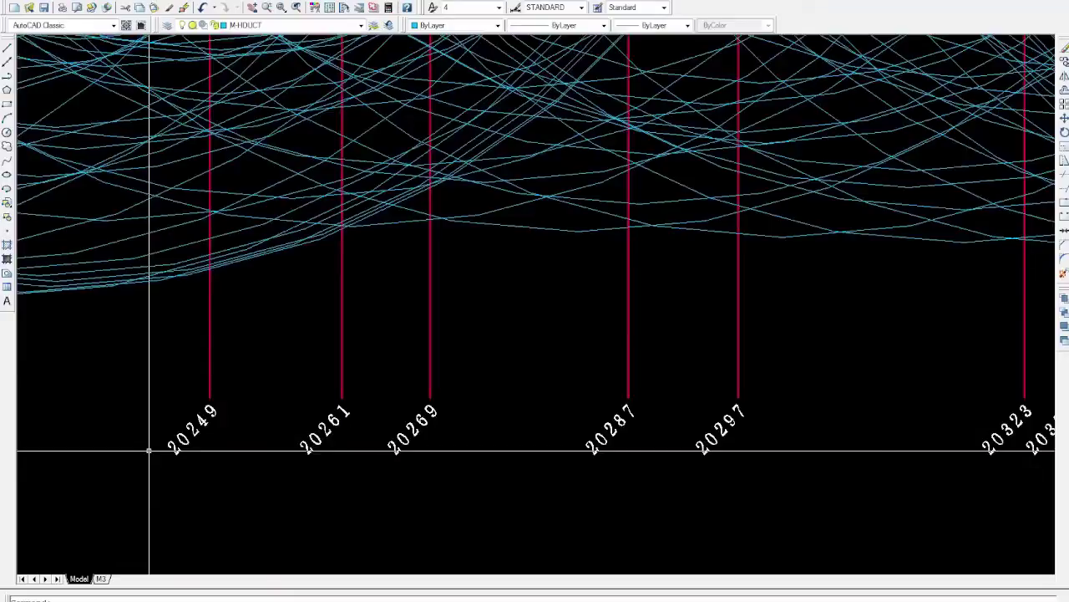
{"action": "scroll", "coordinate": [147, 448], "scroll_direction": "down", "scroll_amount": 3}
{"action": "scroll", "coordinate": [535, 477], "scroll_direction": "down", "scroll_amount": 5}
{"action": "scroll", "coordinate": [501, 382], "scroll_direction": "up", "scroll_amount": 6}
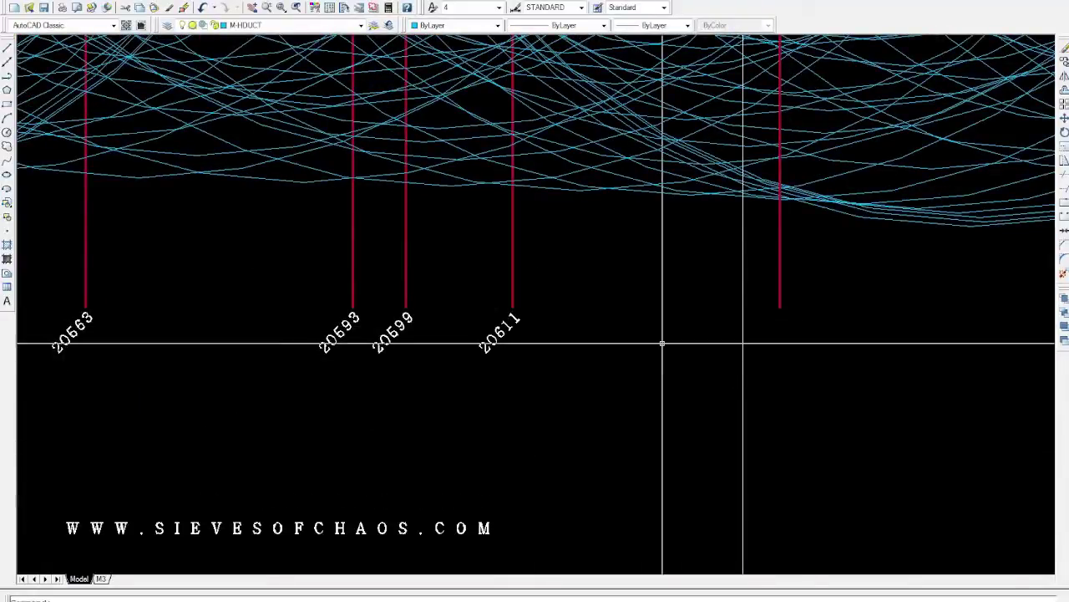
{"action": "scroll", "coordinate": [673, 342], "scroll_direction": "down", "scroll_amount": 2}
{"action": "scroll", "coordinate": [401, 460], "scroll_direction": "up", "scroll_amount": 2}
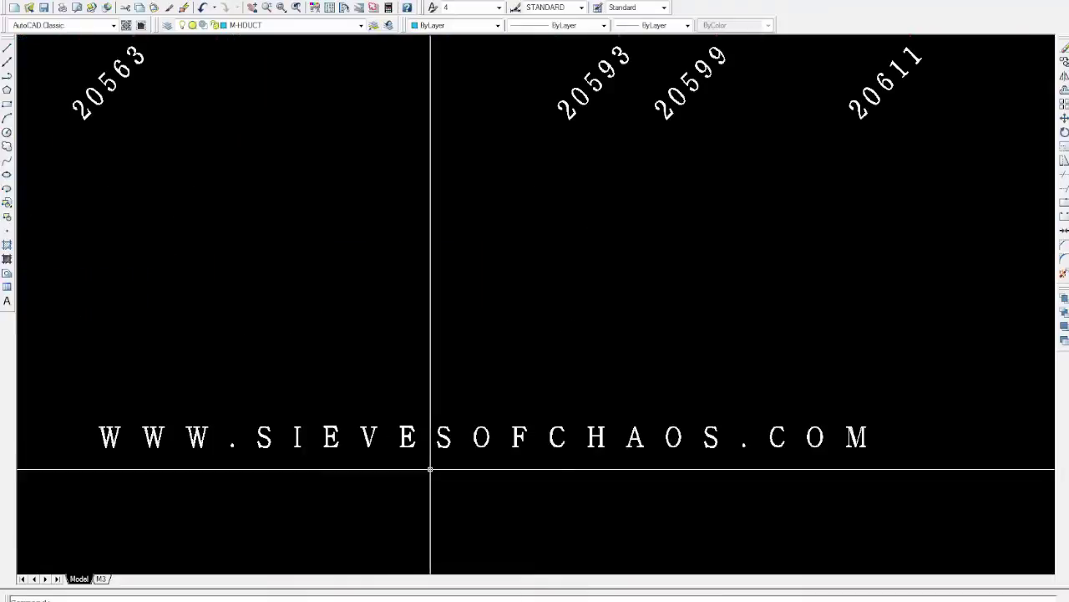
{"action": "scroll", "coordinate": [426, 480], "scroll_direction": "up", "scroll_amount": 2}
{"action": "scroll", "coordinate": [429, 483], "scroll_direction": "down", "scroll_amount": 2}
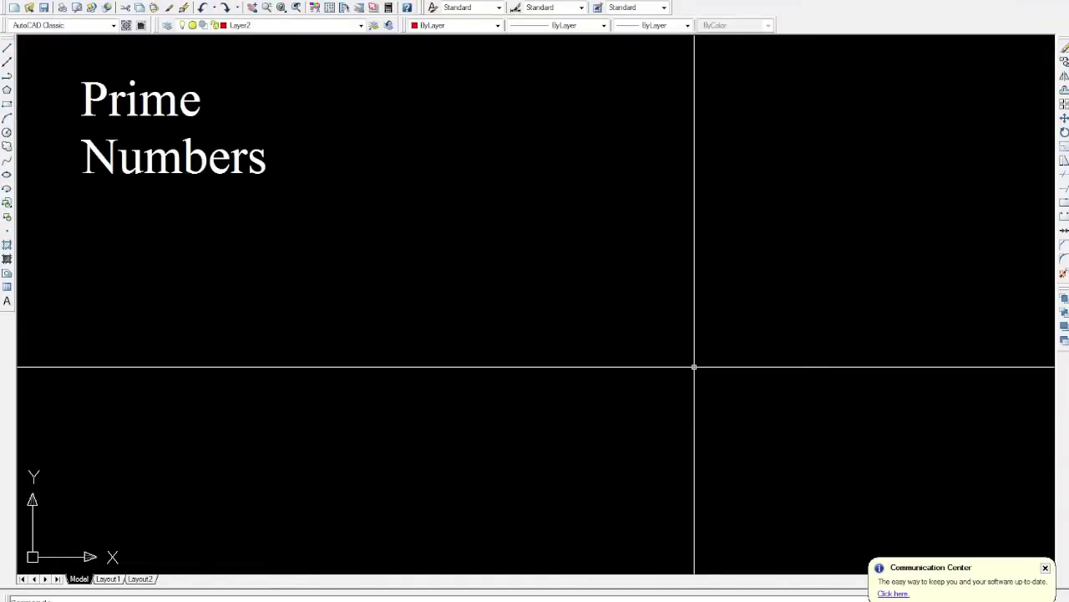
- Redo the undone text so the "Twin Primes", "Twin Prime Conjecture" and person's name labels return beside and below "Prime Numbers"
{"action": "key", "text": "ctrl+y"}
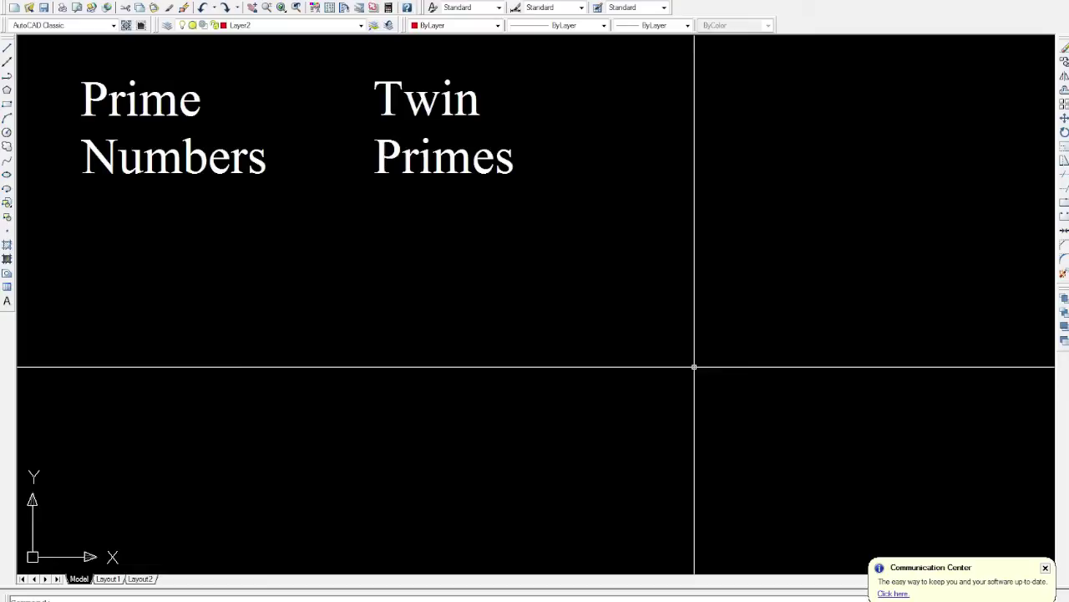
{"action": "key", "text": "ctrl+y"}
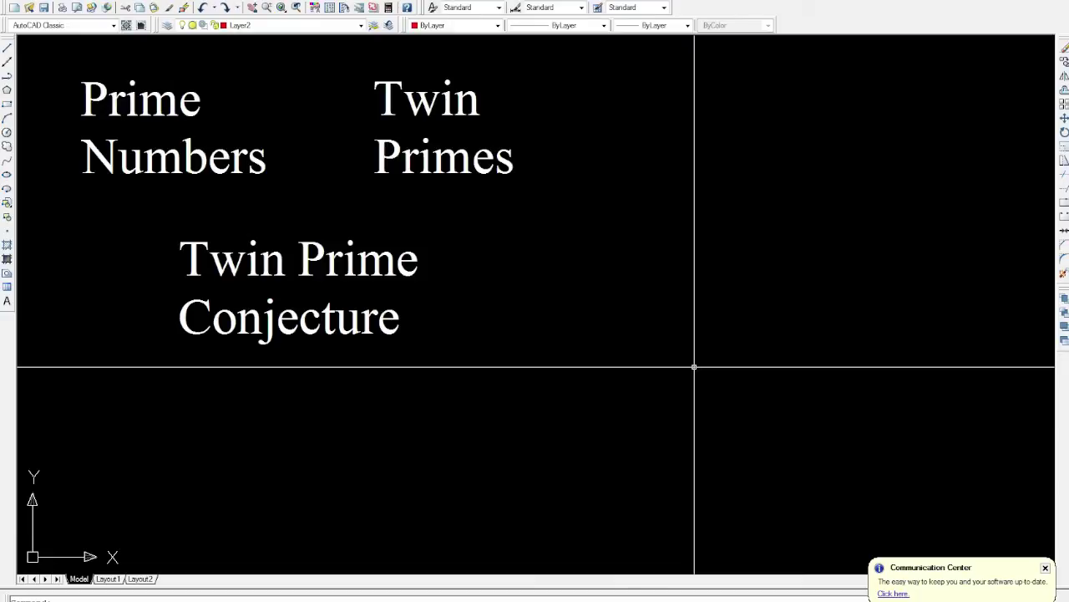
{"action": "key", "text": "ctrl+z"}
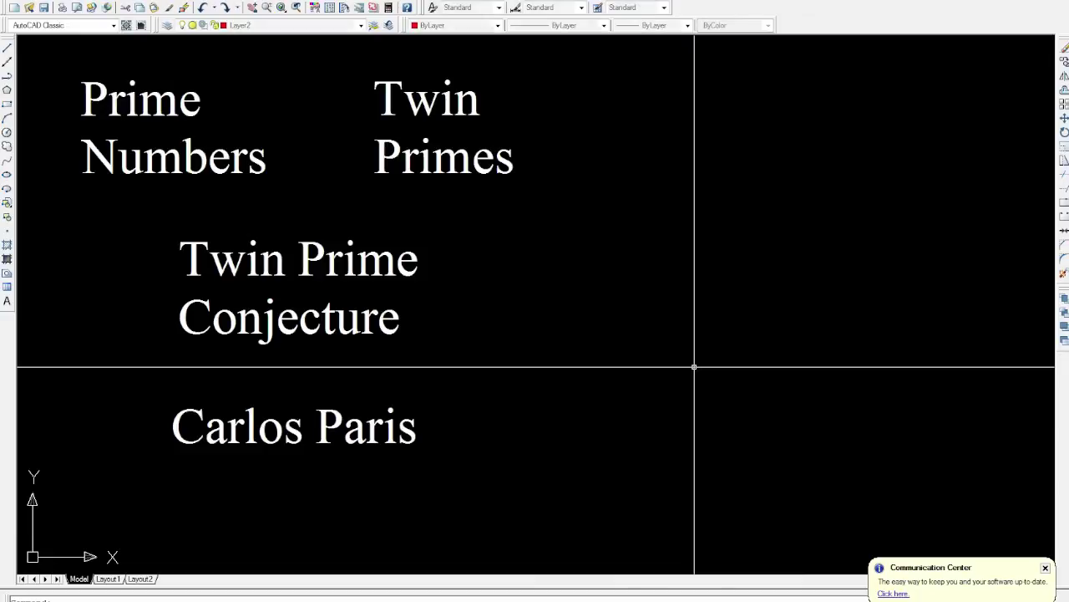